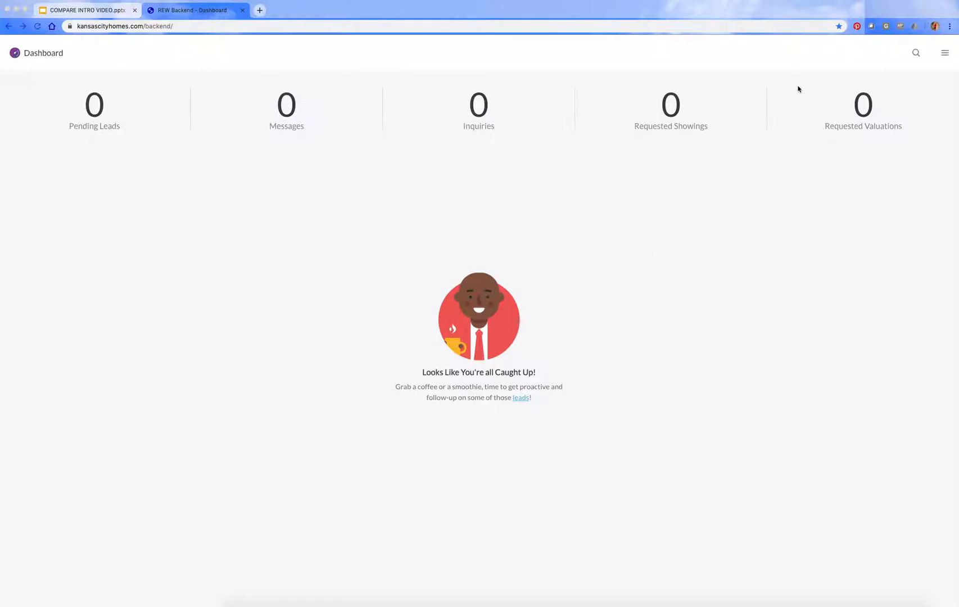
Step: Open the CRM's leads list and bring up the summary of the second listed lead, the test contact
{"action": "left_click", "coordinate": [945, 54]}
{"action": "left_click", "coordinate": [946, 55]}
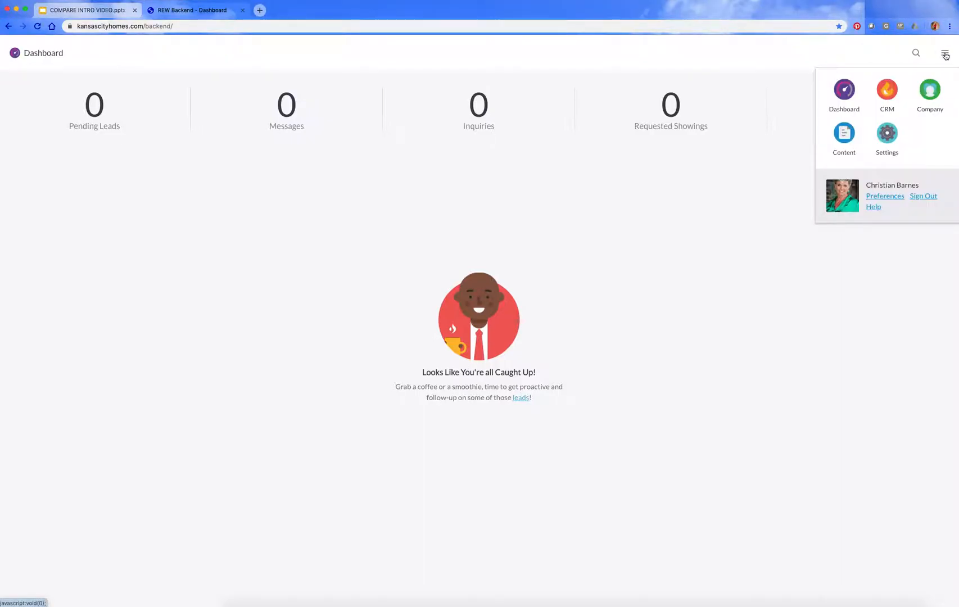
{"action": "left_click", "coordinate": [891, 102]}
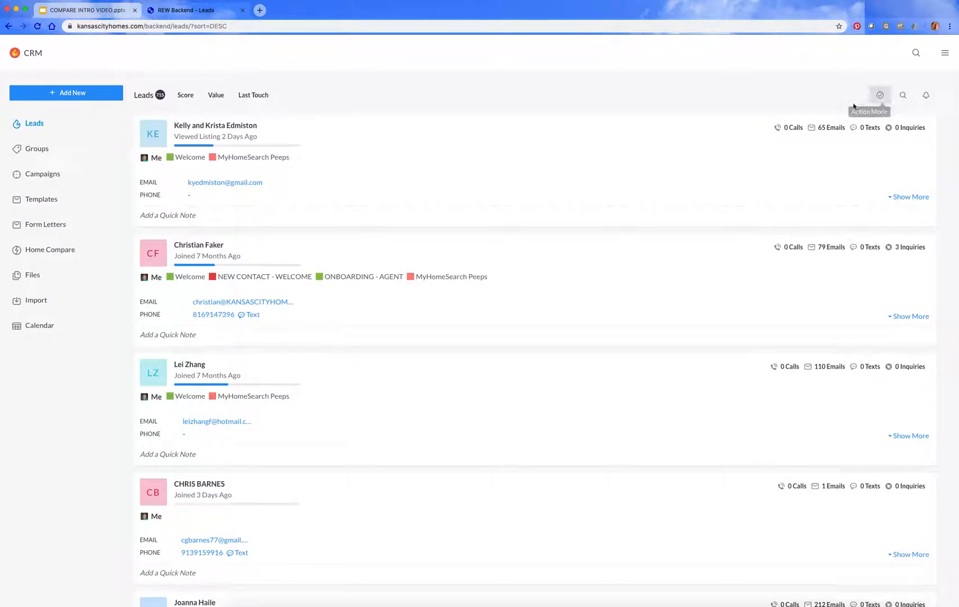
{"action": "left_click", "coordinate": [209, 248]}
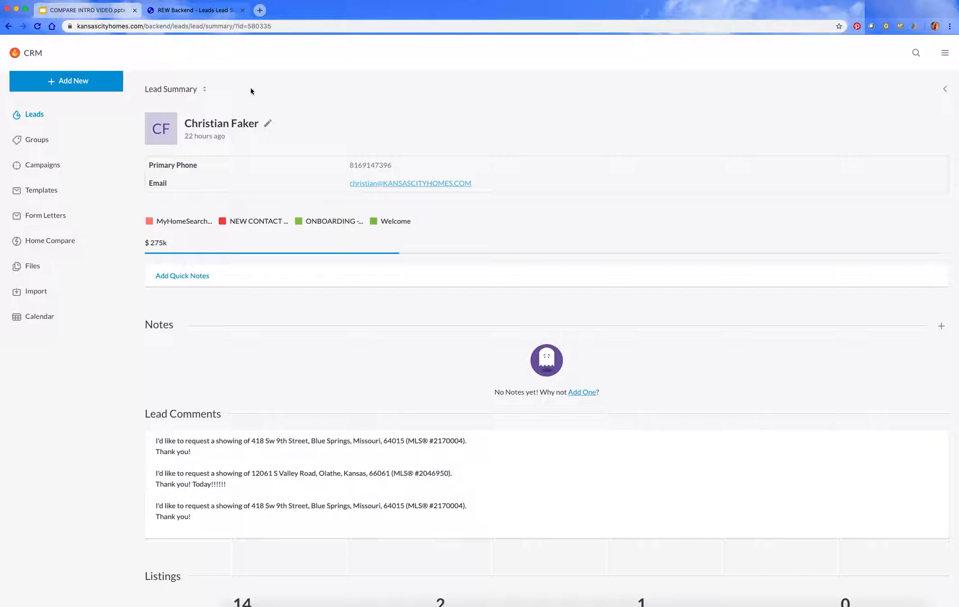
Step: Start creating a Home Compare report for this lead
{"action": "left_click", "coordinate": [204, 90]}
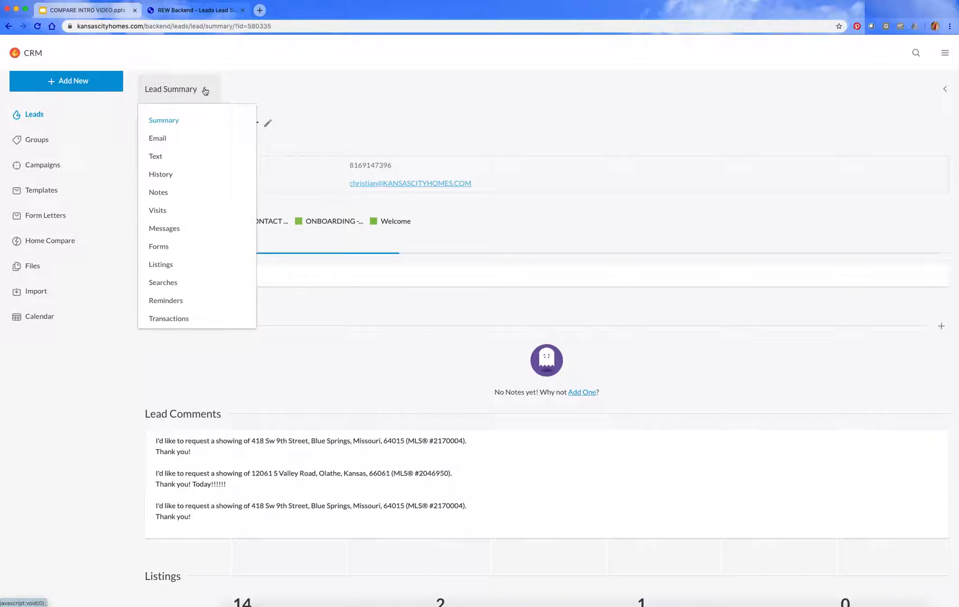
{"action": "scroll", "coordinate": [184, 205], "scroll_direction": "down", "scroll_amount": 3}
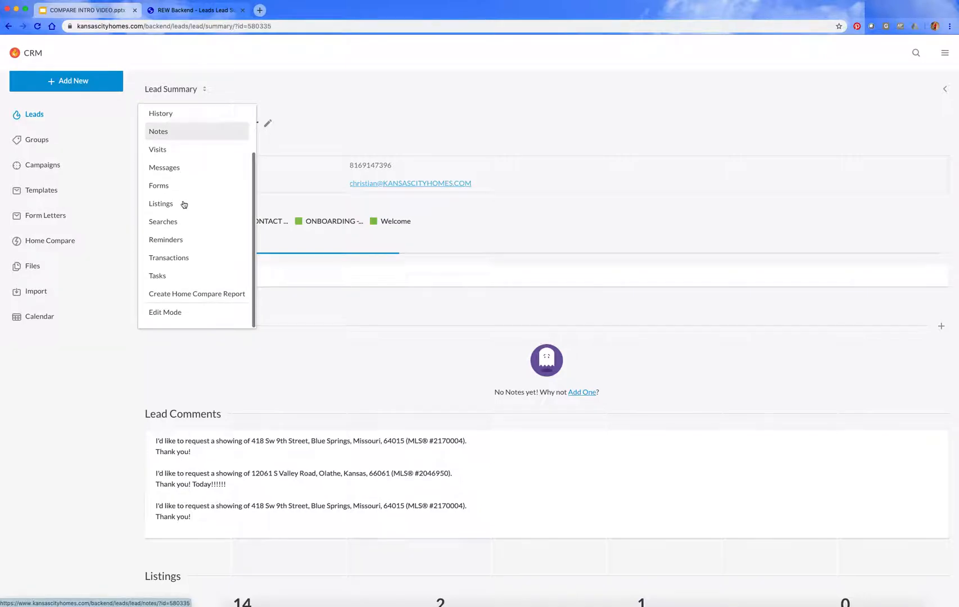
{"action": "left_click", "coordinate": [180, 295]}
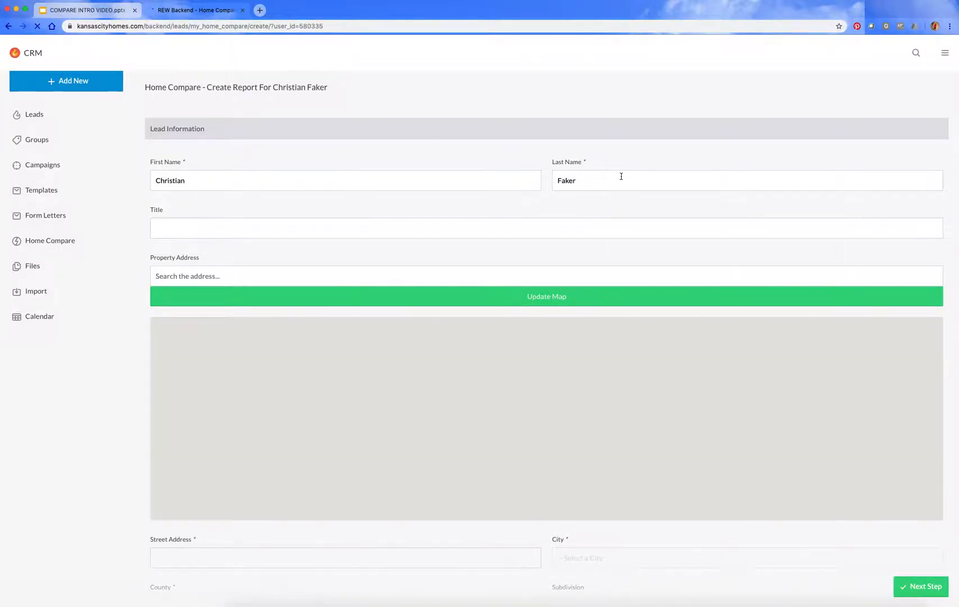
Step: Title the report with the lead's surname in possessive form followed by "HOME COMPARE REPORT", all in capitals
{"action": "left_click", "coordinate": [195, 229]}
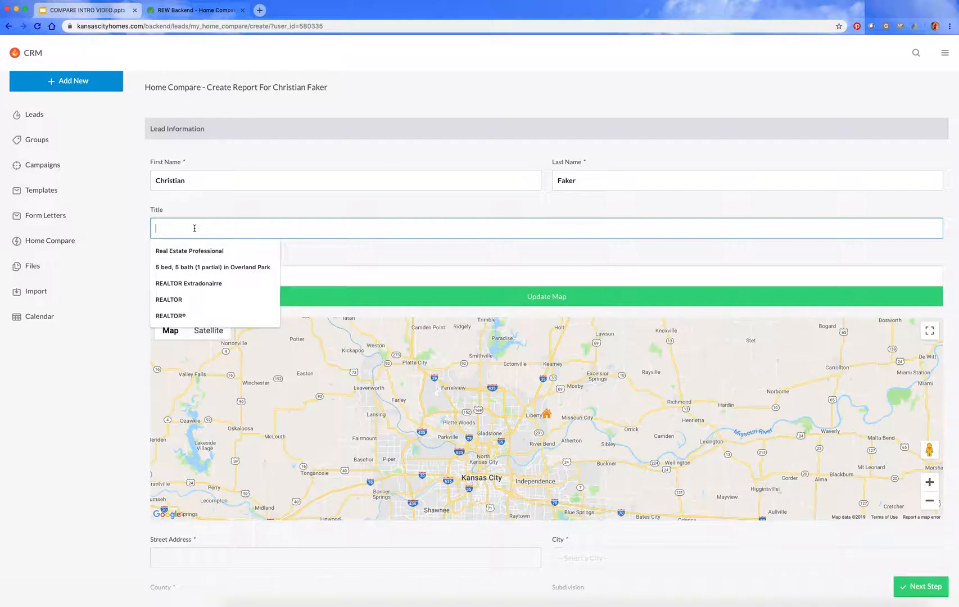
{"action": "type", "text": "K"}
{"action": "type", "text": "FAKER"}
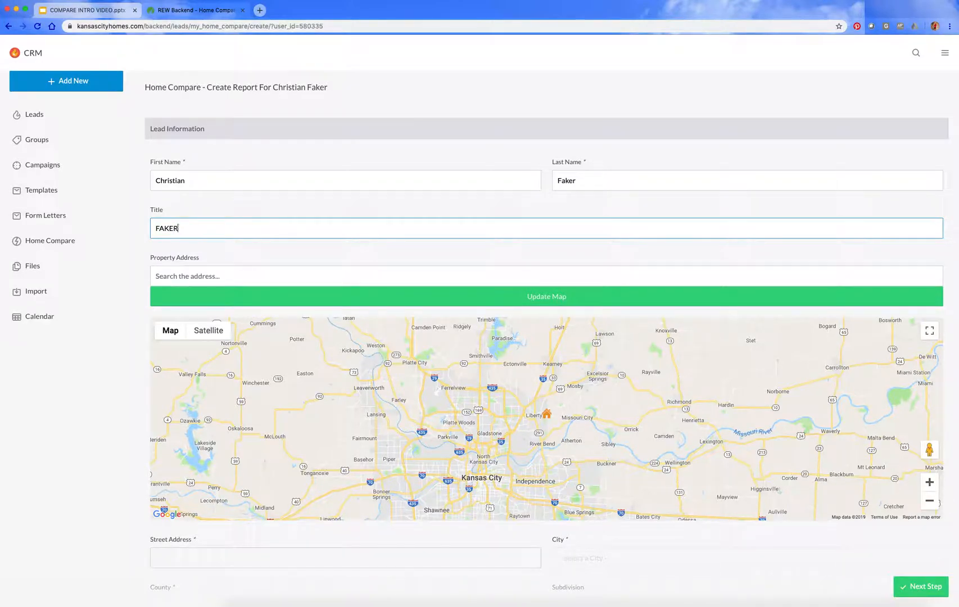
{"action": "type", "text": "'S HOME COMPARE REPORT"}
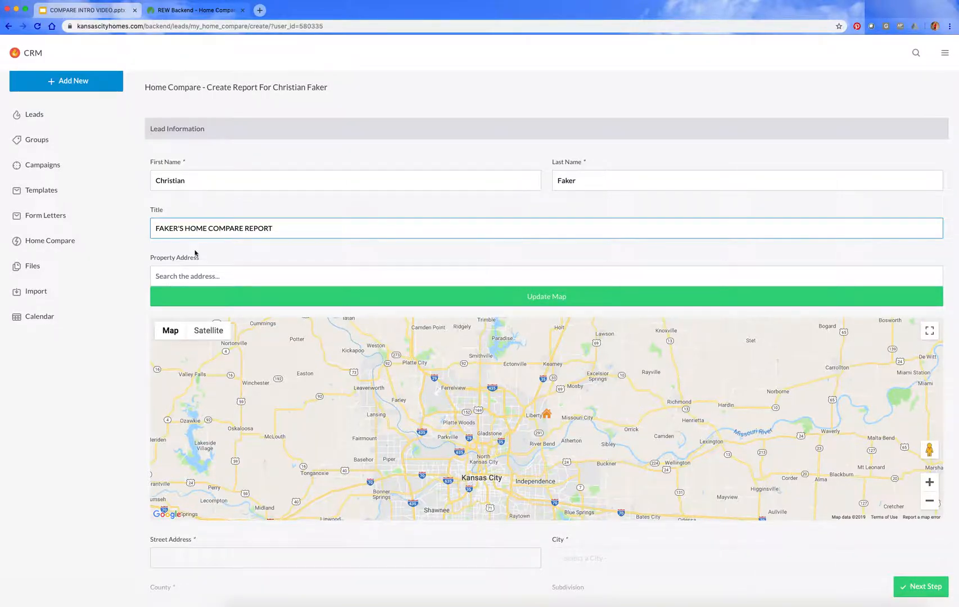
Step: Enter the lead's property address using the matching Olathe address suggestion and update the map to it
{"action": "left_click", "coordinate": [198, 276]}
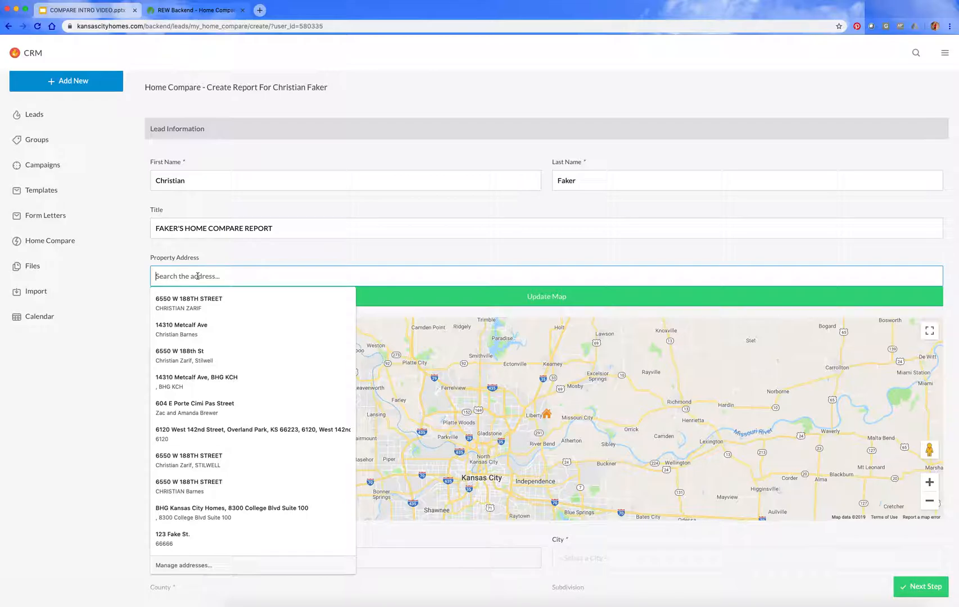
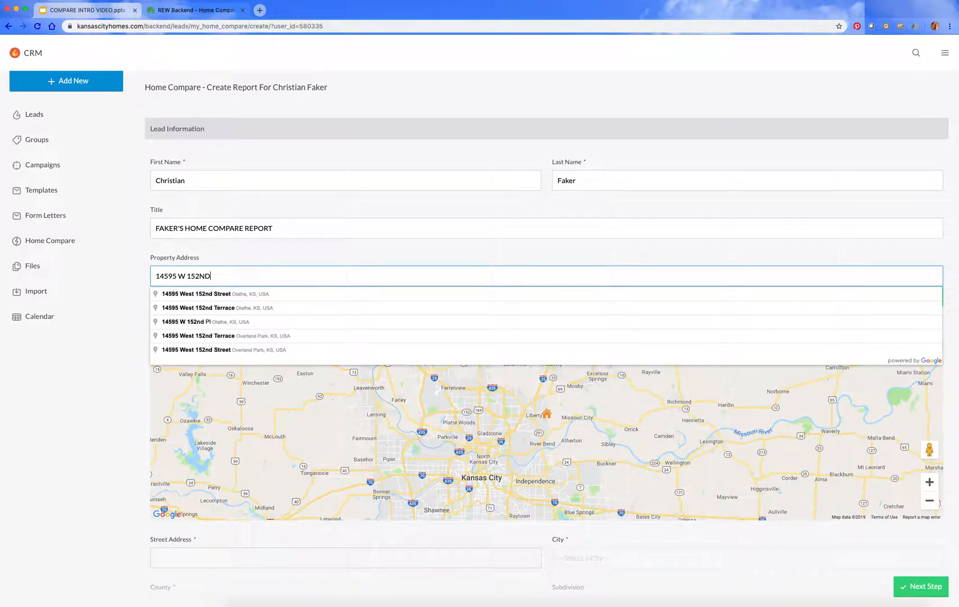
{"action": "left_click", "coordinate": [200, 295]}
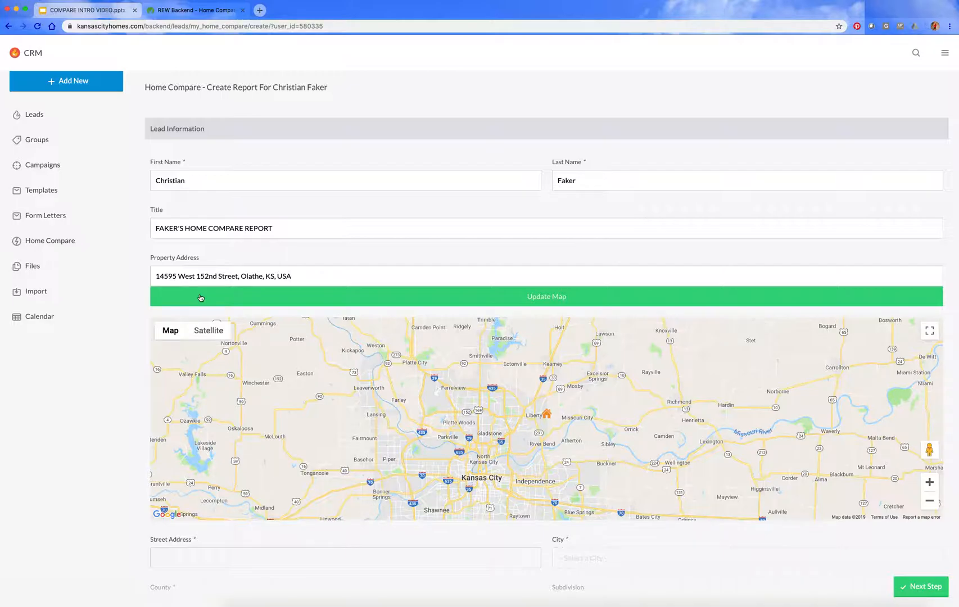
{"action": "left_click", "coordinate": [200, 297]}
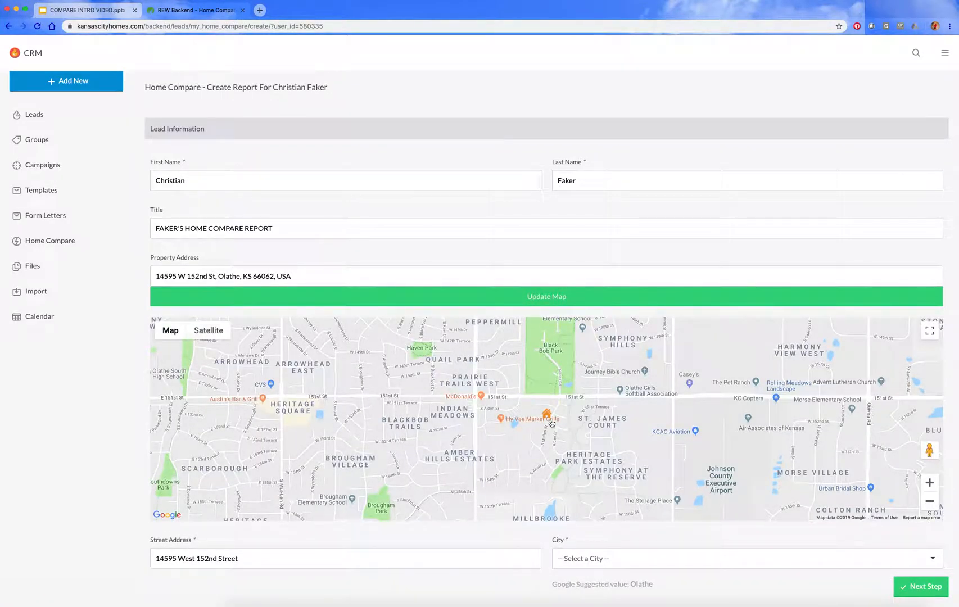
Step: Check the address marked by the home marker on the map and nudge the marker slightly north
{"action": "mouse_move", "coordinate": [548, 417]}
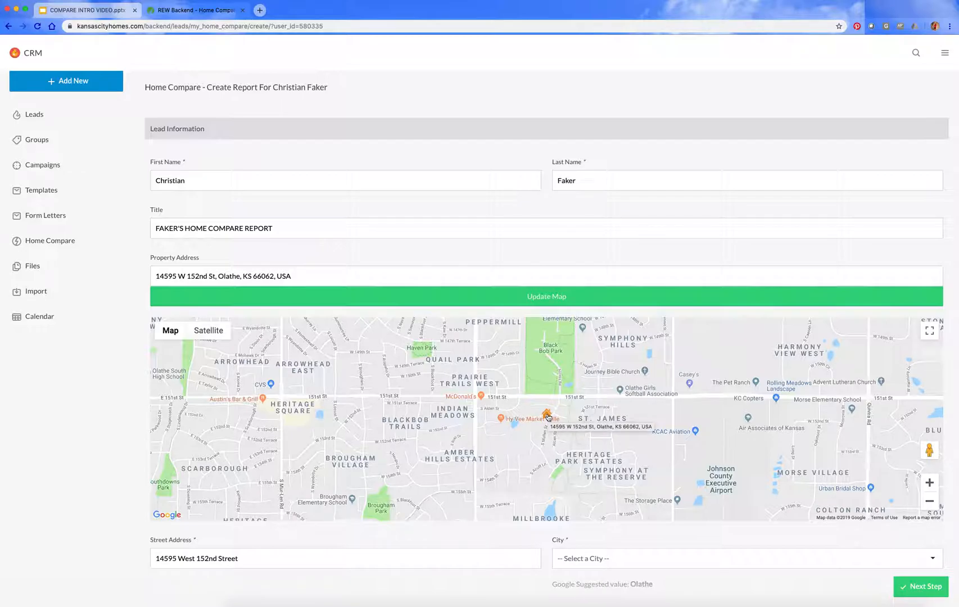
{"action": "left_click", "coordinate": [548, 417]}
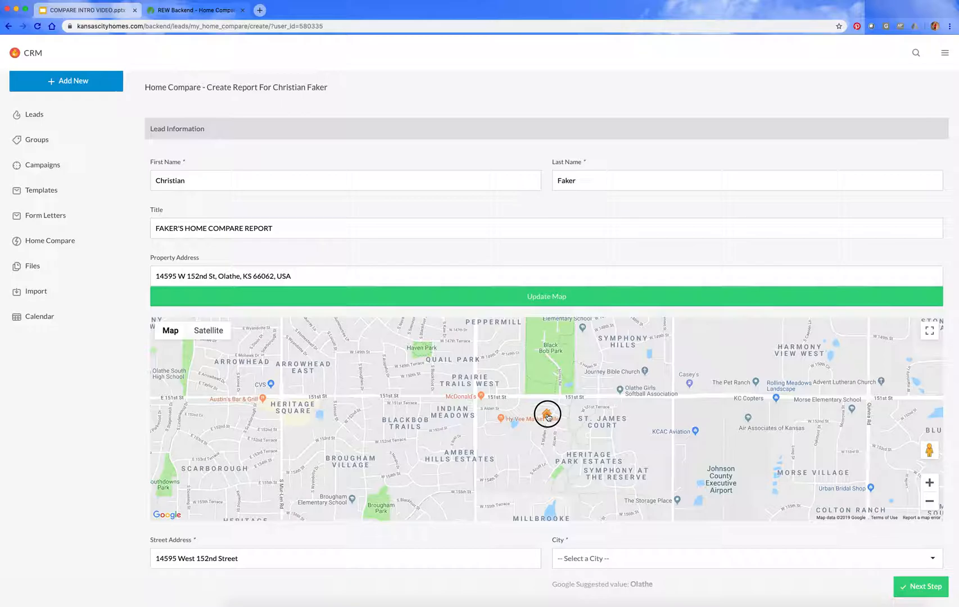
{"action": "mouse_move", "coordinate": [548, 416]}
{"action": "left_mouse_down"}
{"action": "mouse_move", "coordinate": [708, 432]}
{"action": "mouse_move", "coordinate": [642, 439]}
{"action": "mouse_move", "coordinate": [548, 412]}
{"action": "left_mouse_up"}
Step: Set the property's city to Olathe, matching the Google suggested value
{"action": "scroll", "coordinate": [527, 485], "scroll_direction": "down", "scroll_amount": 2}
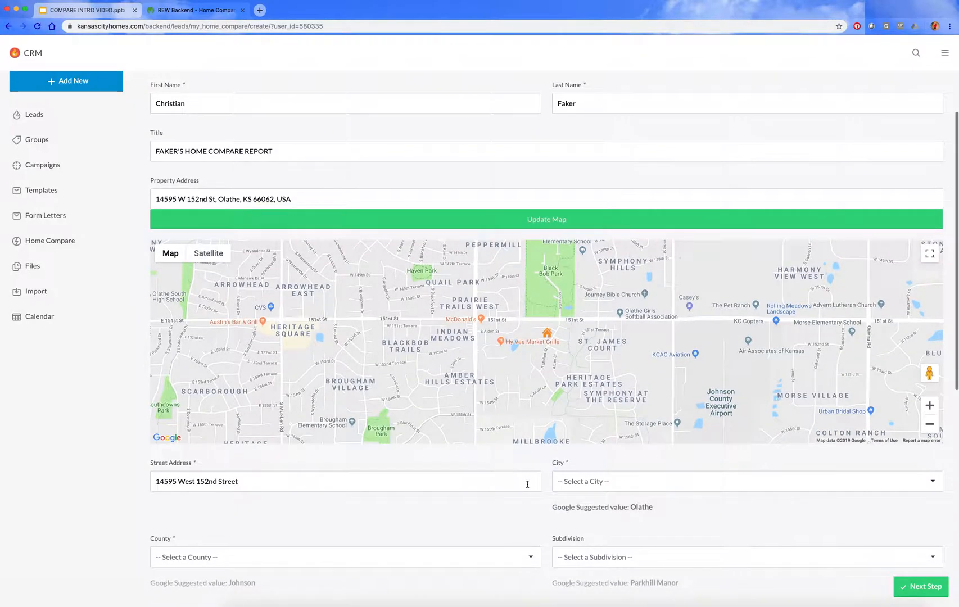
{"action": "scroll", "coordinate": [527, 484], "scroll_direction": "down", "scroll_amount": 2}
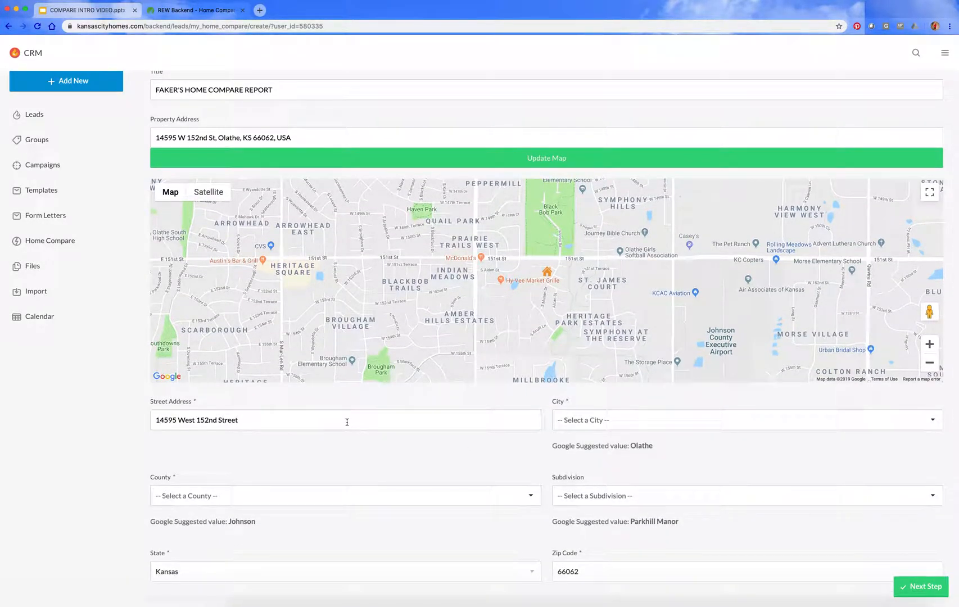
{"action": "left_click", "coordinate": [628, 422]}
{"action": "type", "text": "OLATHE"}
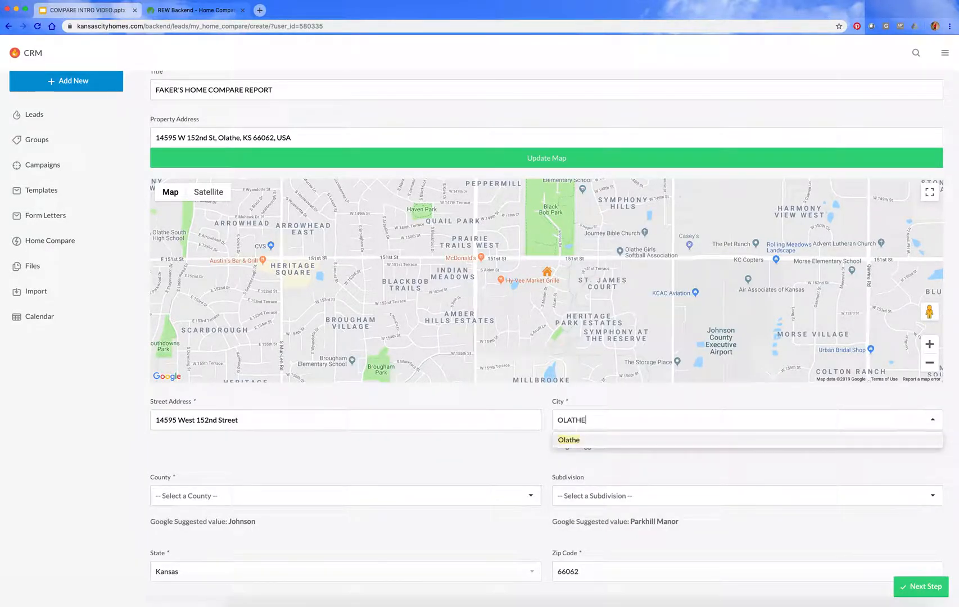
{"action": "left_click", "coordinate": [567, 439]}
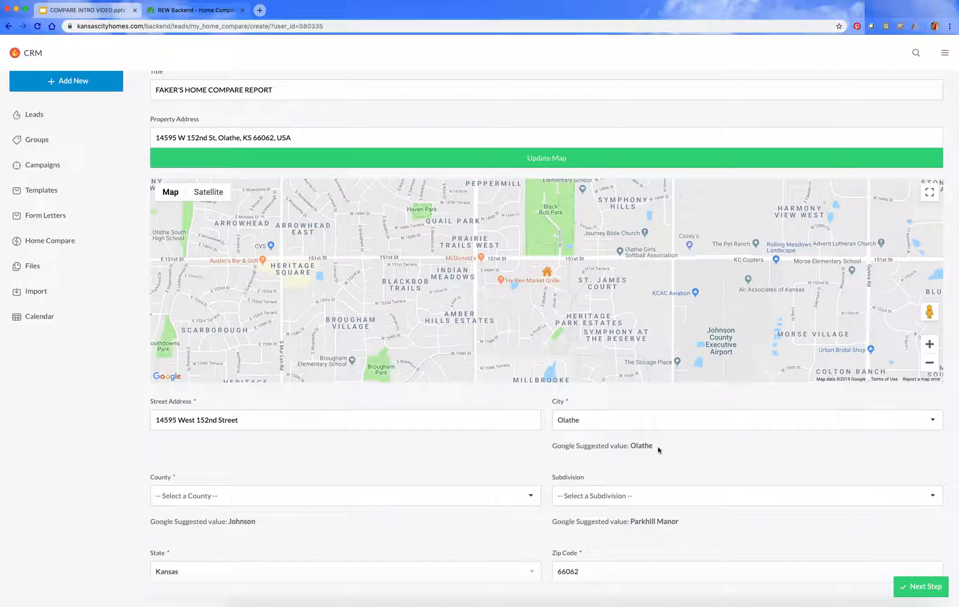
Step: Set the property's county to Johnson, KS
{"action": "left_click", "coordinate": [320, 498]}
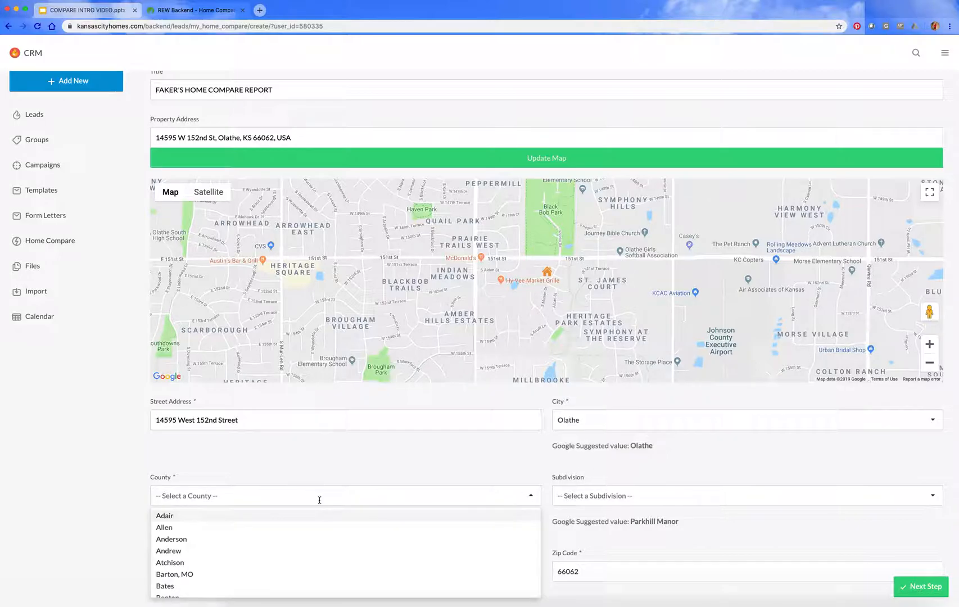
{"action": "type", "text": "JOHNSON"}
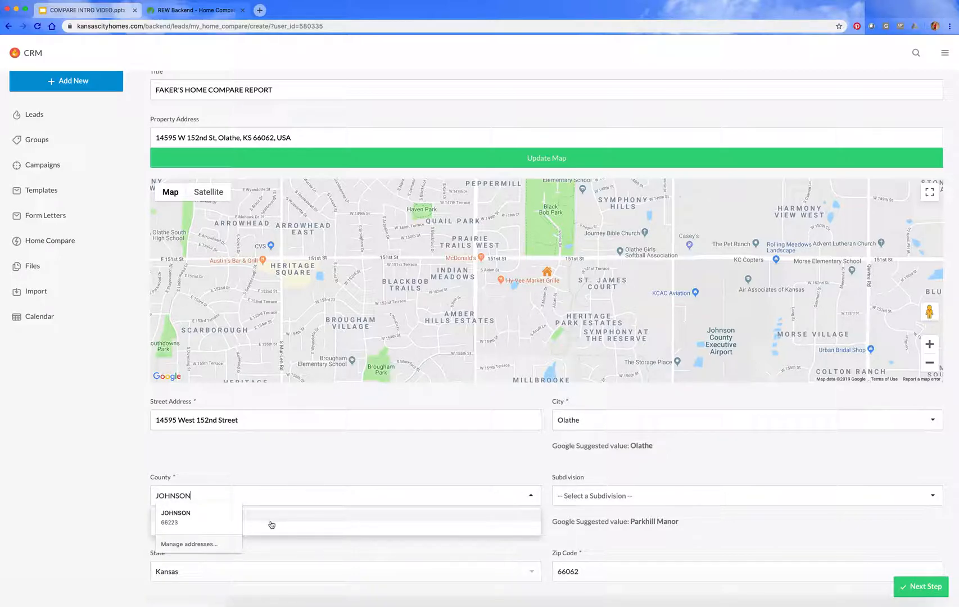
{"action": "left_click", "coordinate": [180, 518]}
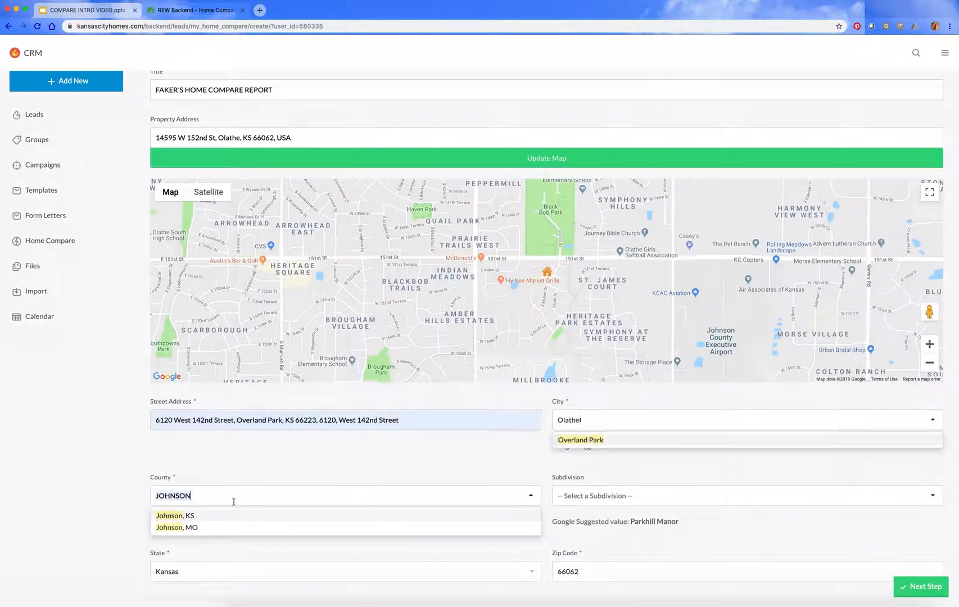
{"action": "left_click", "coordinate": [192, 517]}
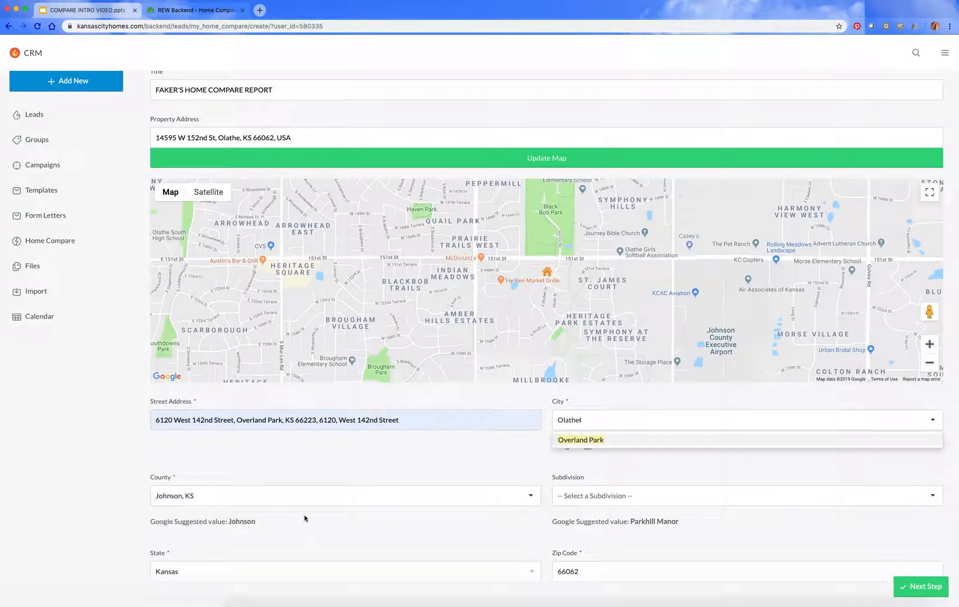
Step: Set the property's subdivision to Parkhill Manor
{"action": "left_click", "coordinate": [616, 498]}
{"action": "type", "text": "PARK"}
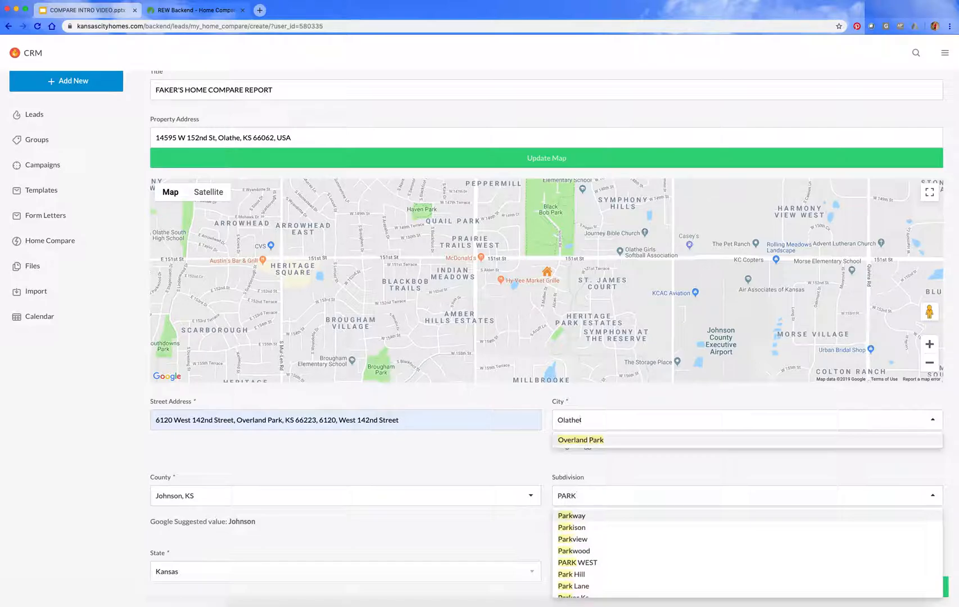
{"action": "type", "text": "HILL"}
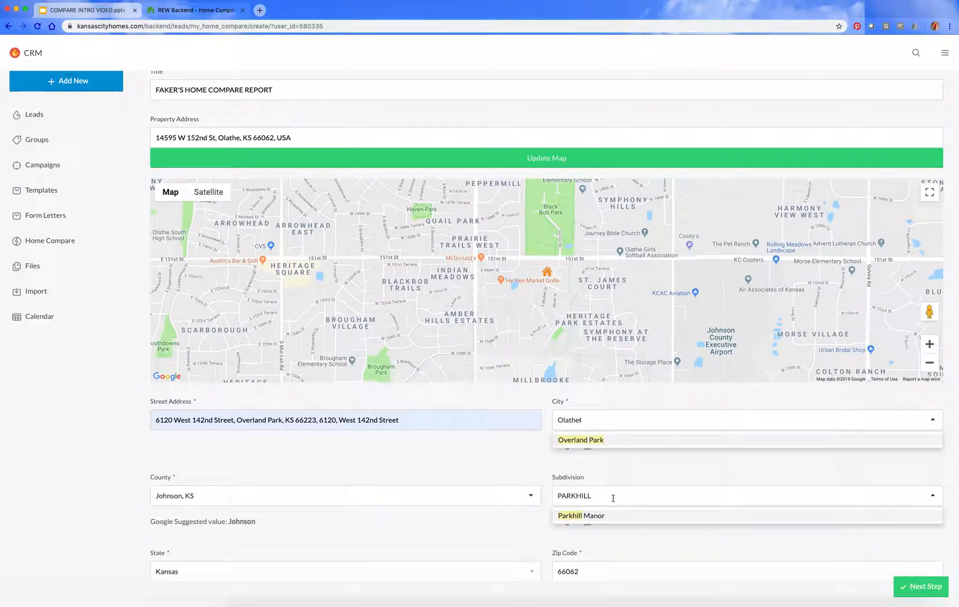
{"action": "left_click", "coordinate": [586, 516]}
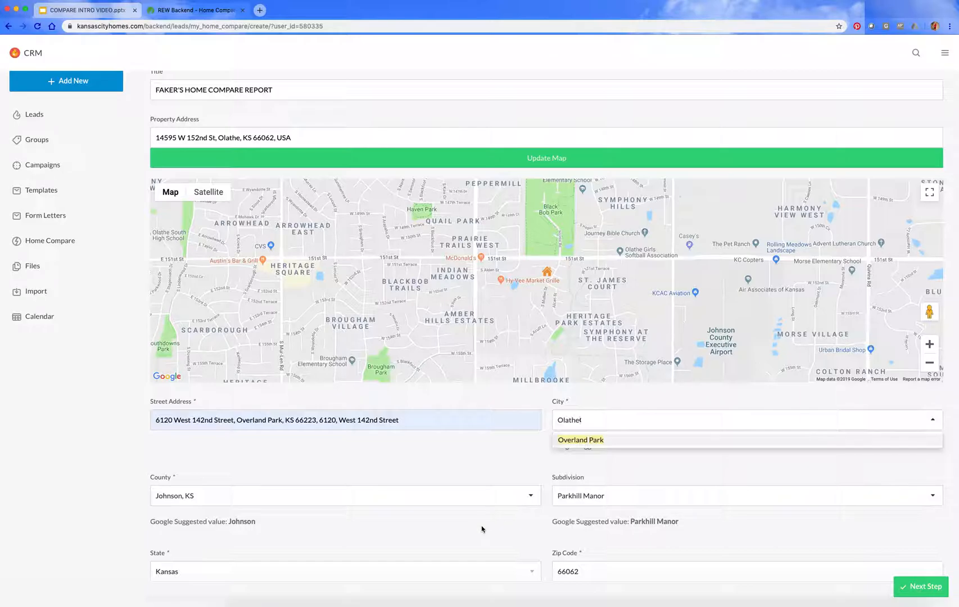
Step: Copy the property address into the mailing address section
{"action": "scroll", "coordinate": [482, 530], "scroll_direction": "down", "scroll_amount": 3}
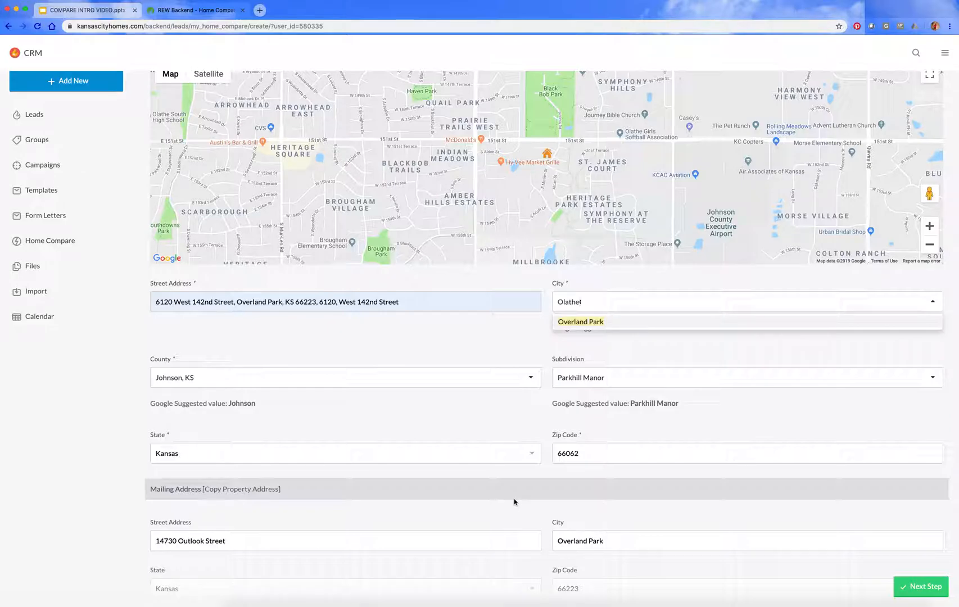
{"action": "scroll", "coordinate": [515, 498], "scroll_direction": "down", "scroll_amount": 1}
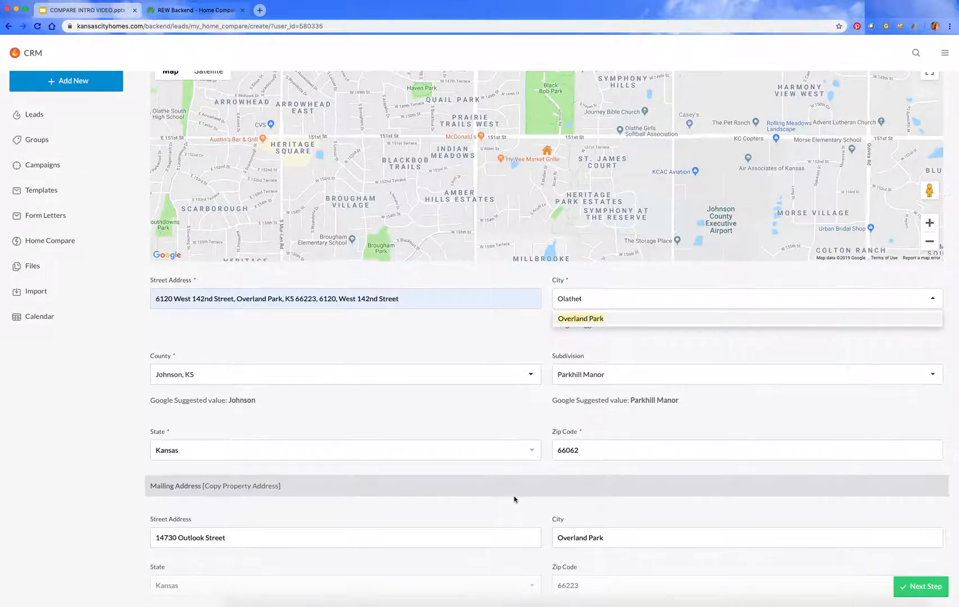
{"action": "left_click", "coordinate": [504, 490]}
{"action": "left_click", "coordinate": [274, 518]}
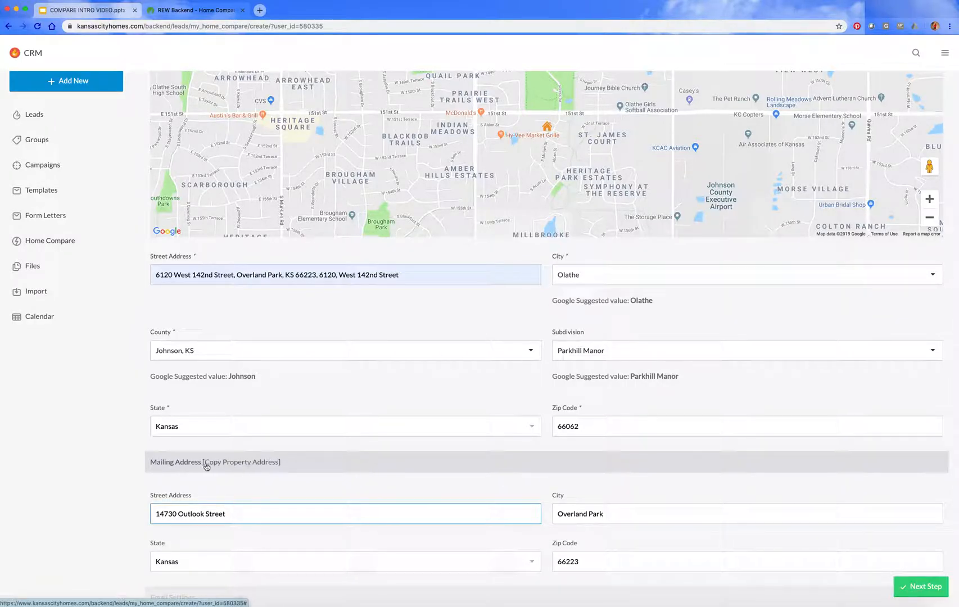
{"action": "left_click", "coordinate": [230, 465]}
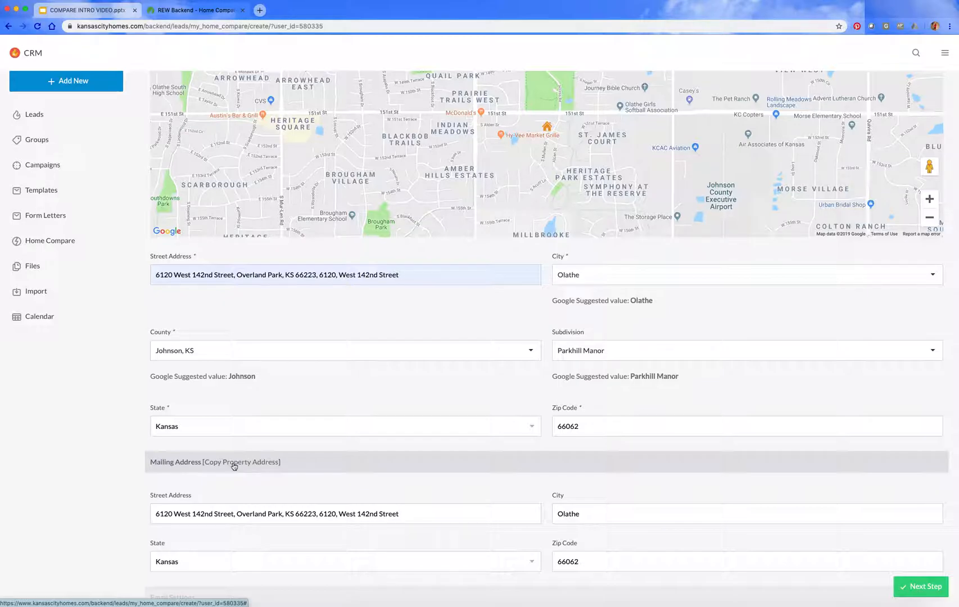
Step: Clear the incorrect street address from the mailing address section
{"action": "left_click", "coordinate": [301, 514]}
{"action": "left_click_drag", "start_coordinate": [406, 514], "coordinate": [148, 512]}
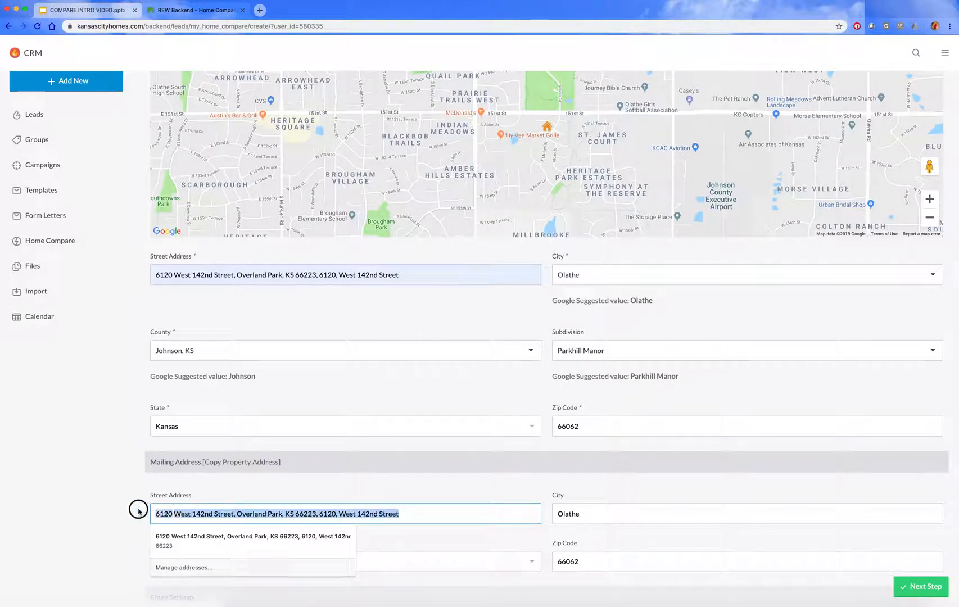
{"action": "key", "text": "BackSpace"}
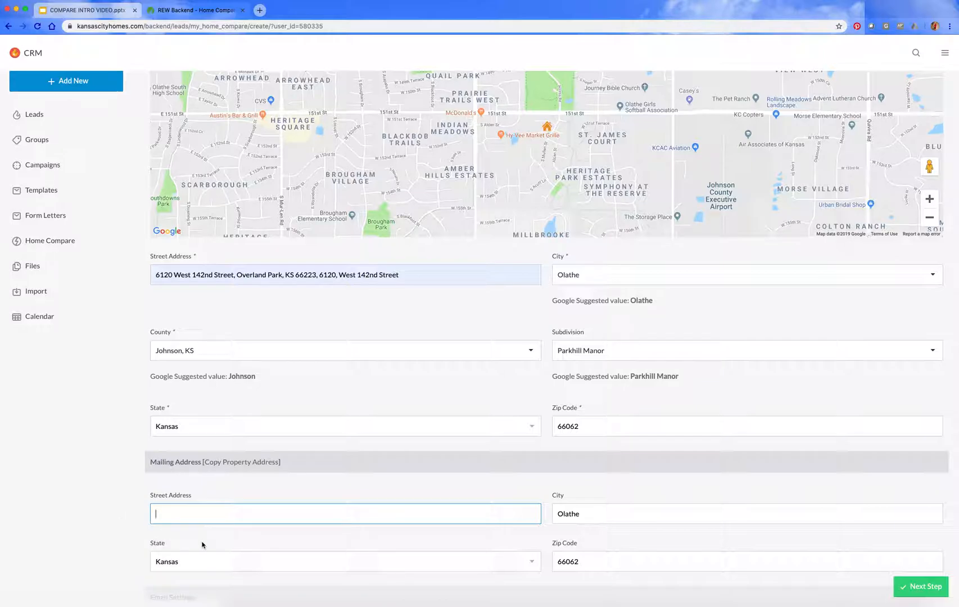
Step: Replace the property's street address with the correct one, keep Olathe as the city, and copy the address into the mailing section
{"action": "left_click", "coordinate": [399, 274]}
{"action": "left_click_drag", "start_coordinate": [399, 275], "coordinate": [77, 274]}
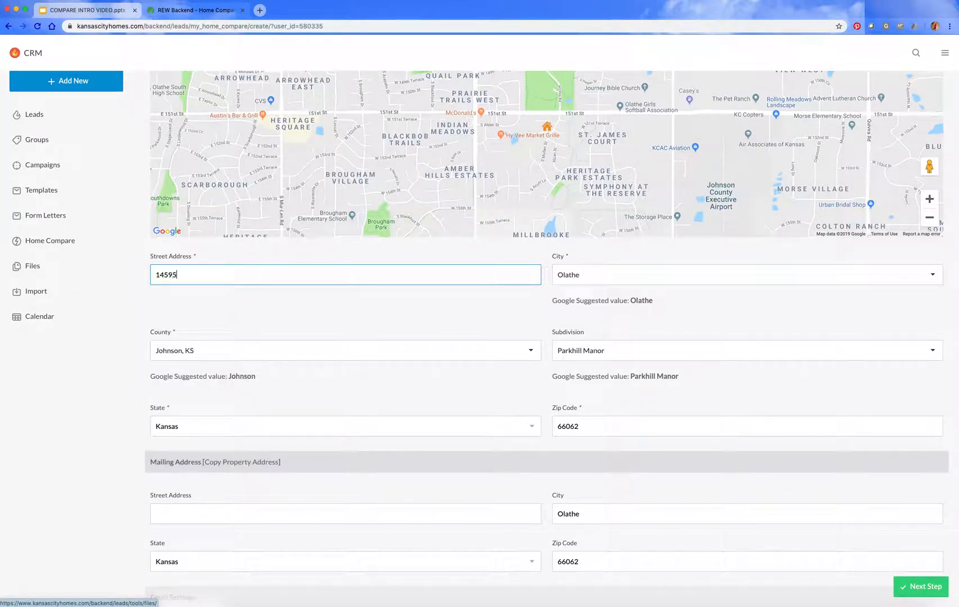
{"action": "key", "text": "Tab"}
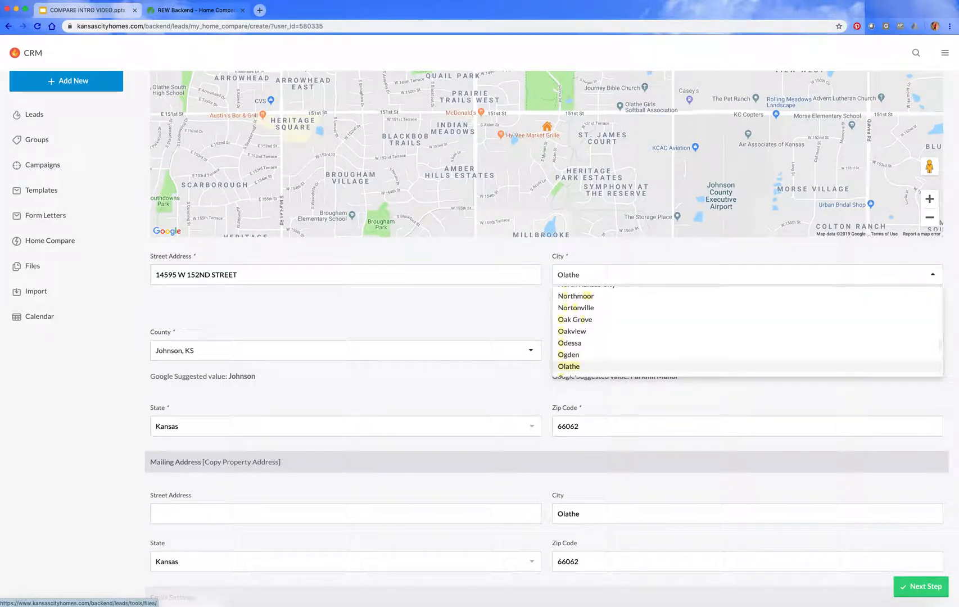
{"action": "left_click", "coordinate": [569, 368]}
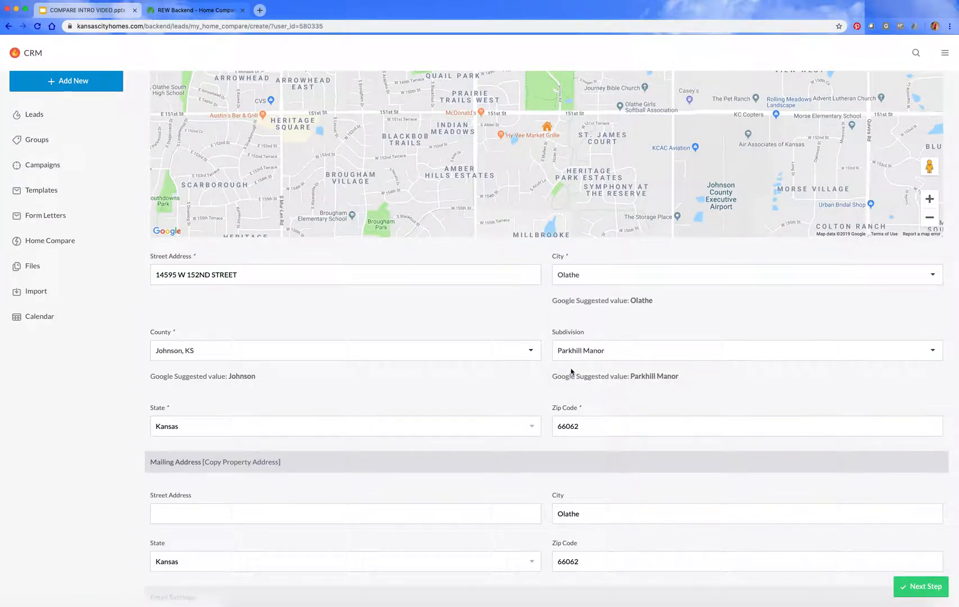
{"action": "left_click", "coordinate": [255, 463]}
Step: Set the report's email frequency to Daily in the email settings
{"action": "scroll", "coordinate": [490, 509], "scroll_direction": "down", "scroll_amount": 1}
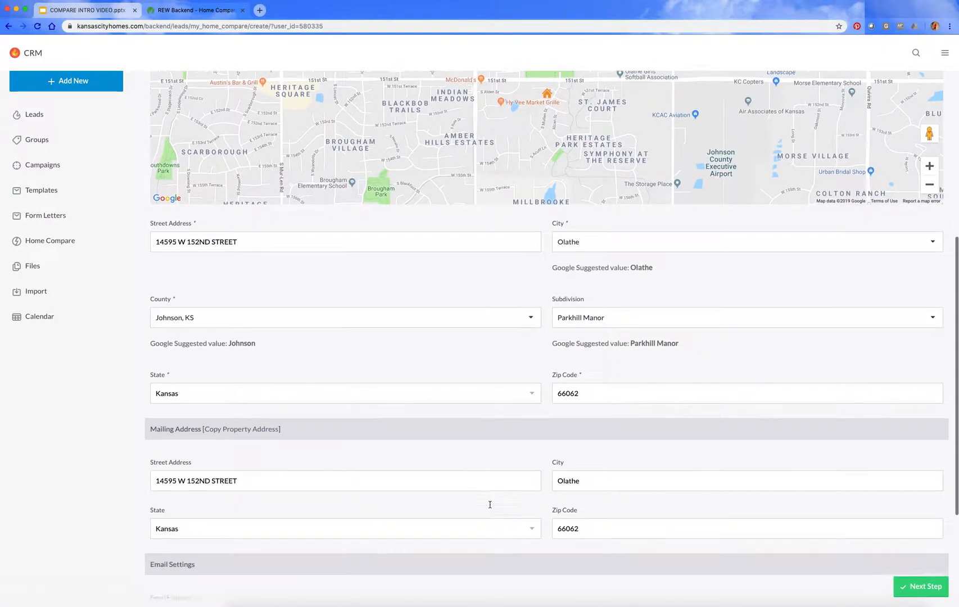
{"action": "scroll", "coordinate": [490, 505], "scroll_direction": "down", "scroll_amount": 5}
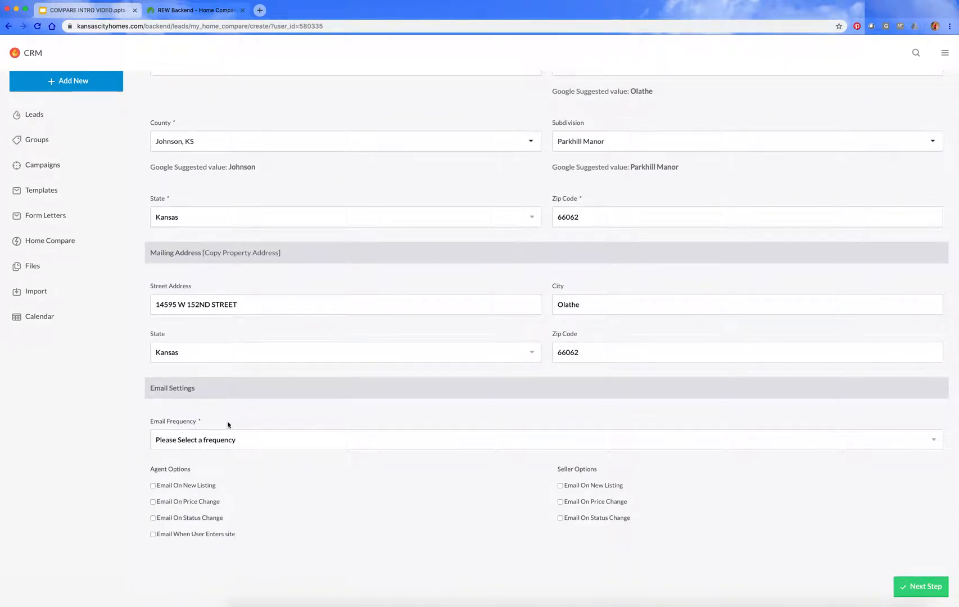
{"action": "left_click", "coordinate": [228, 439]}
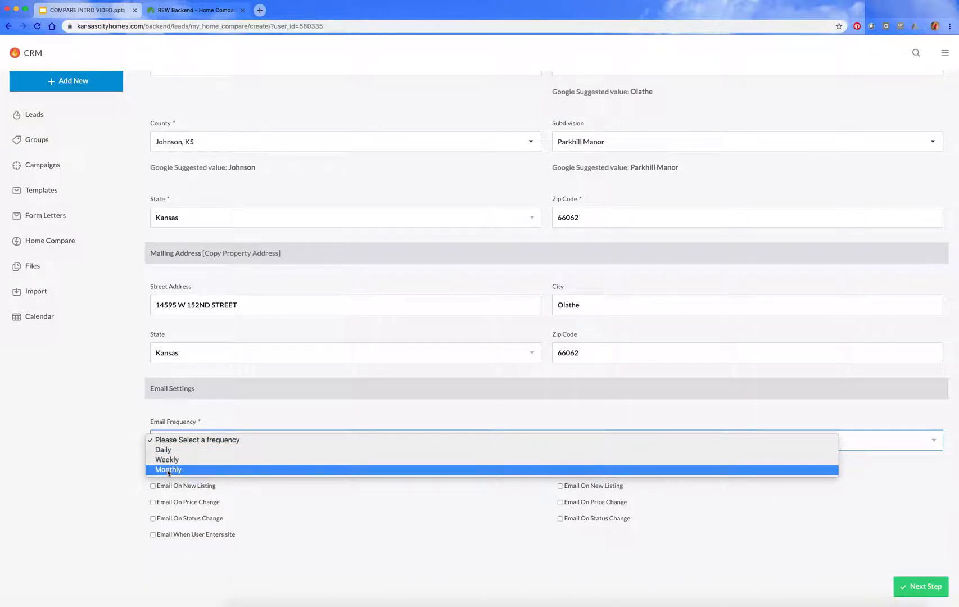
{"action": "left_click", "coordinate": [168, 451]}
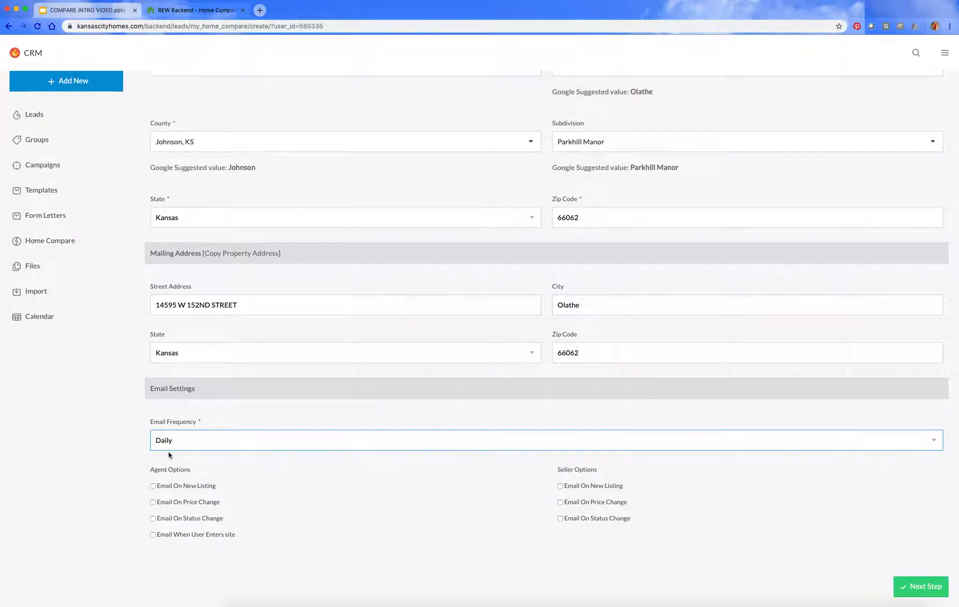
Step: Enable all agent and seller email notification options and proceed to the report criteria stage
{"action": "scroll", "coordinate": [288, 490], "scroll_direction": "down", "scroll_amount": 1}
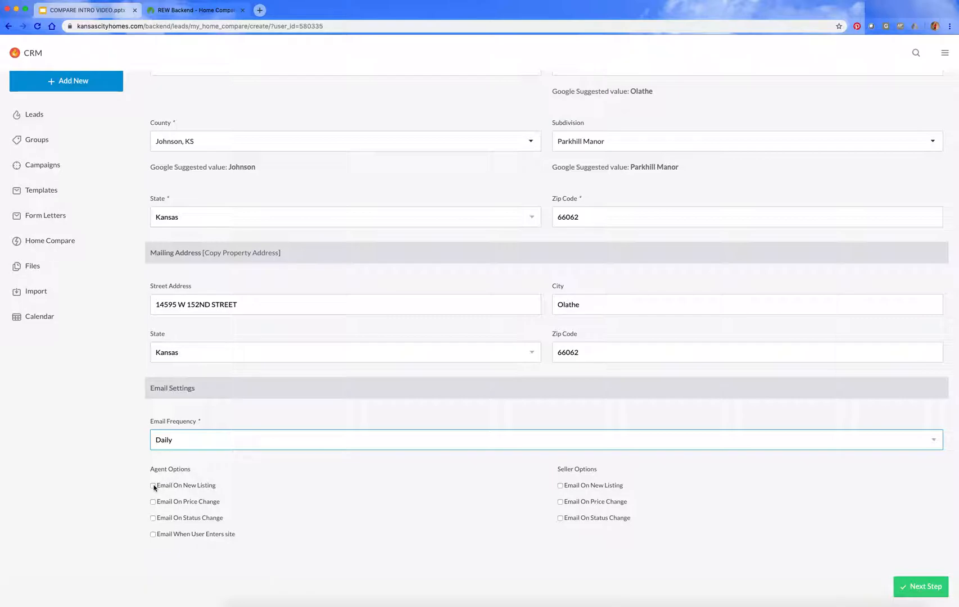
{"action": "left_click", "coordinate": [152, 486]}
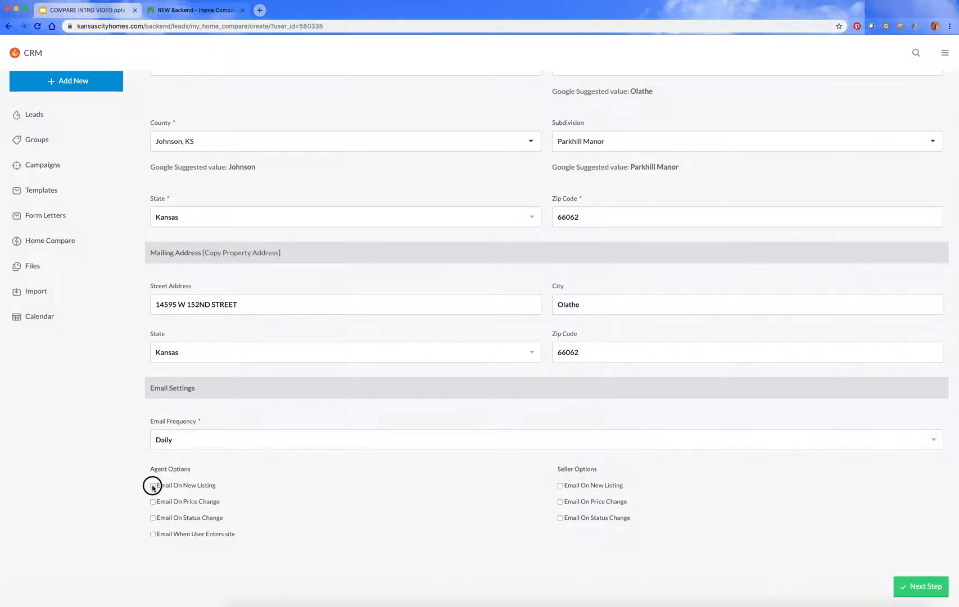
{"action": "left_click", "coordinate": [152, 502]}
{"action": "left_click", "coordinate": [152, 518]}
{"action": "left_click", "coordinate": [152, 534]}
{"action": "left_click", "coordinate": [562, 486]}
{"action": "left_click", "coordinate": [561, 502]}
{"action": "left_click", "coordinate": [560, 518]}
{"action": "left_click", "coordinate": [932, 588]}
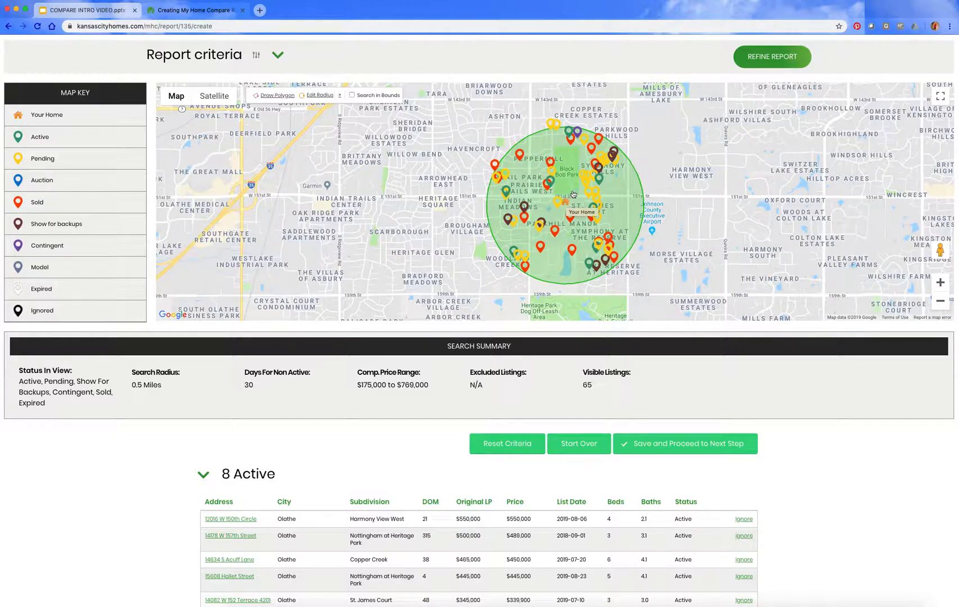
Step: Replace the map's search radius with a four-sided polygon around the home's area between 151st and 159th Streets
{"action": "left_click", "coordinate": [320, 98]}
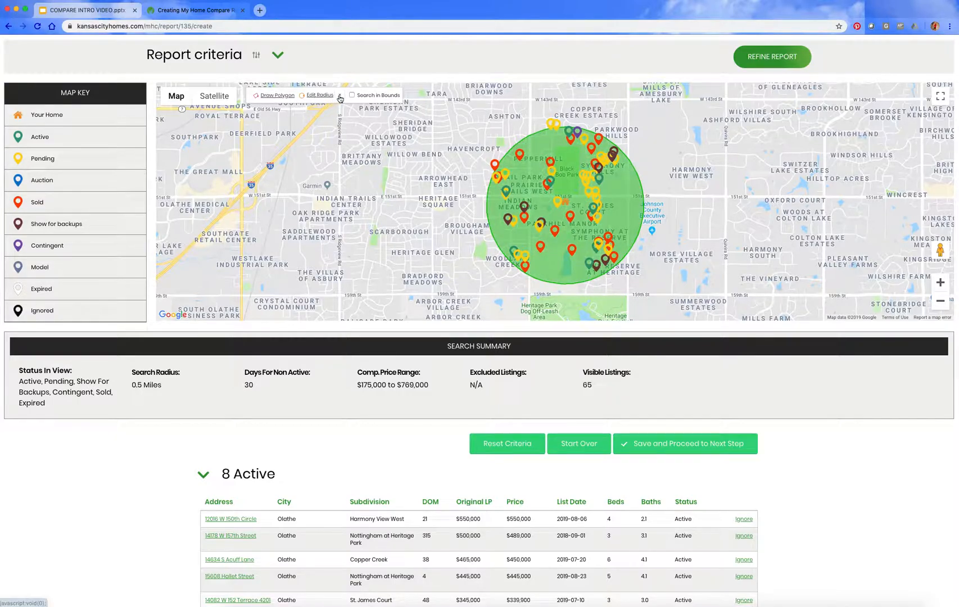
{"action": "left_click", "coordinate": [340, 96]}
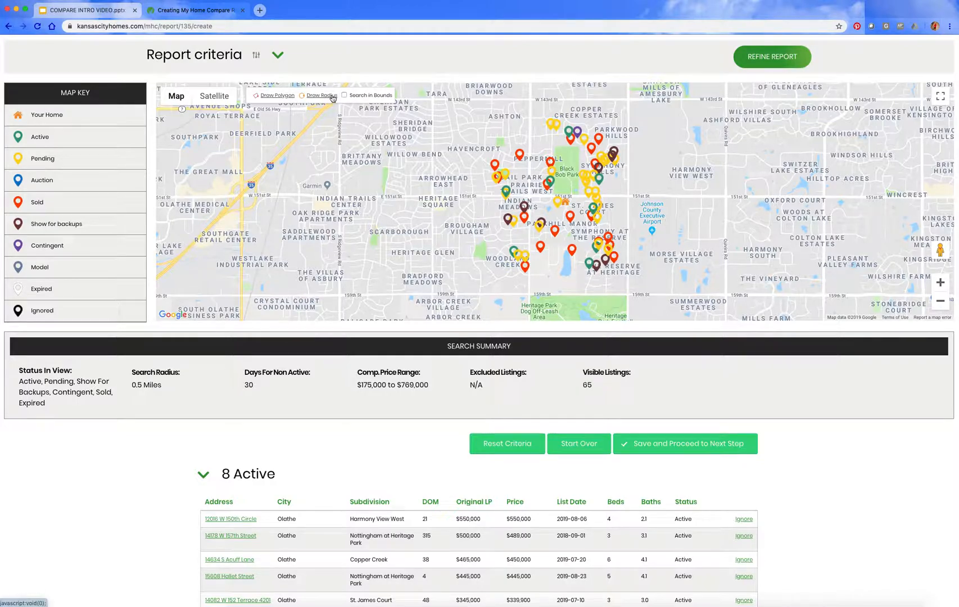
{"action": "left_click", "coordinate": [266, 96]}
{"action": "mouse_move", "coordinate": [529, 195]}
{"action": "left_mouse_down"}
{"action": "mouse_move", "coordinate": [596, 228]}
{"action": "mouse_move", "coordinate": [614, 272]}
{"action": "mouse_move", "coordinate": [525, 211]}
{"action": "left_mouse_up"}
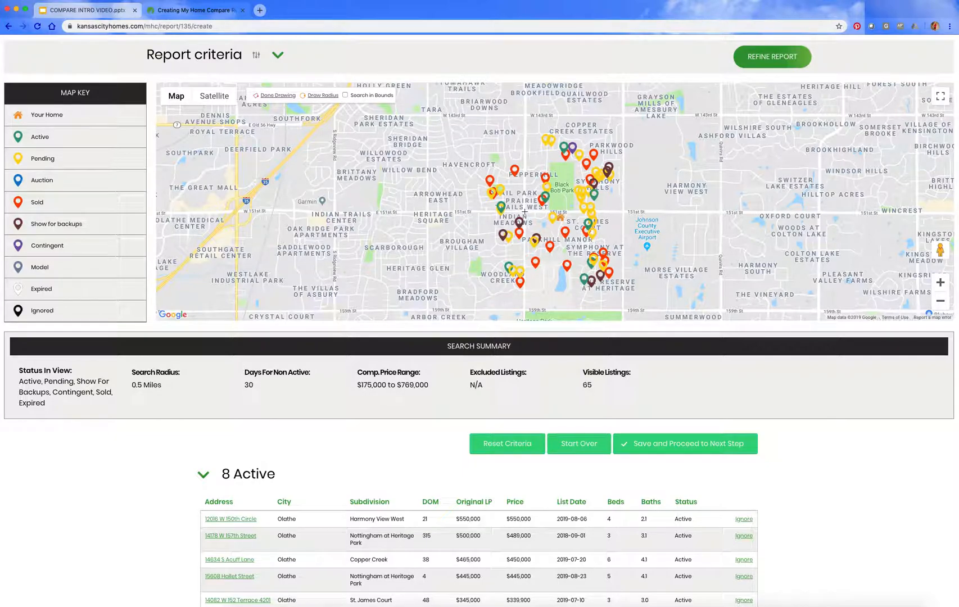
{"action": "left_click", "coordinate": [524, 211]}
{"action": "left_click", "coordinate": [624, 211]}
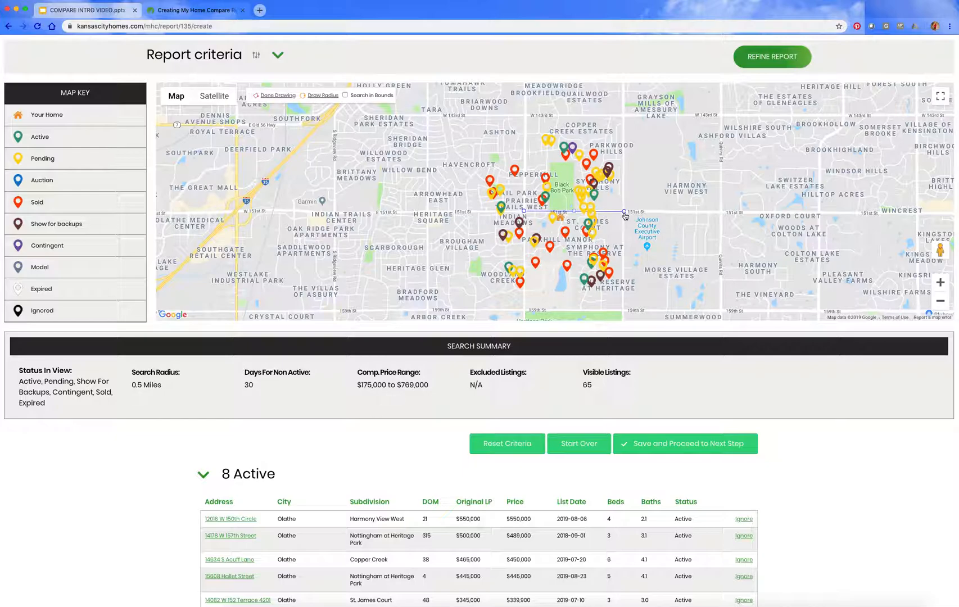
{"action": "left_click", "coordinate": [623, 310]}
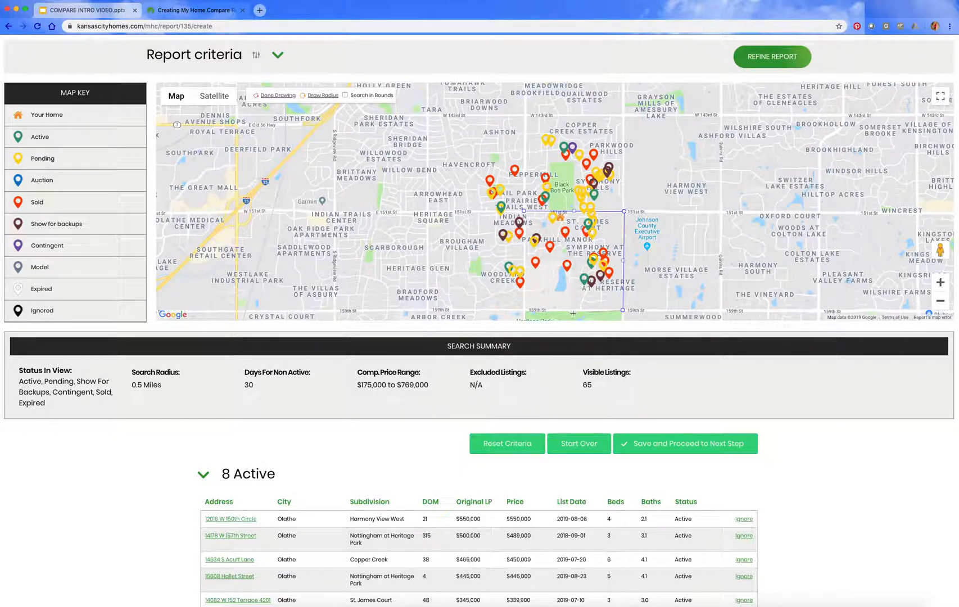
{"action": "left_click", "coordinate": [524, 310]}
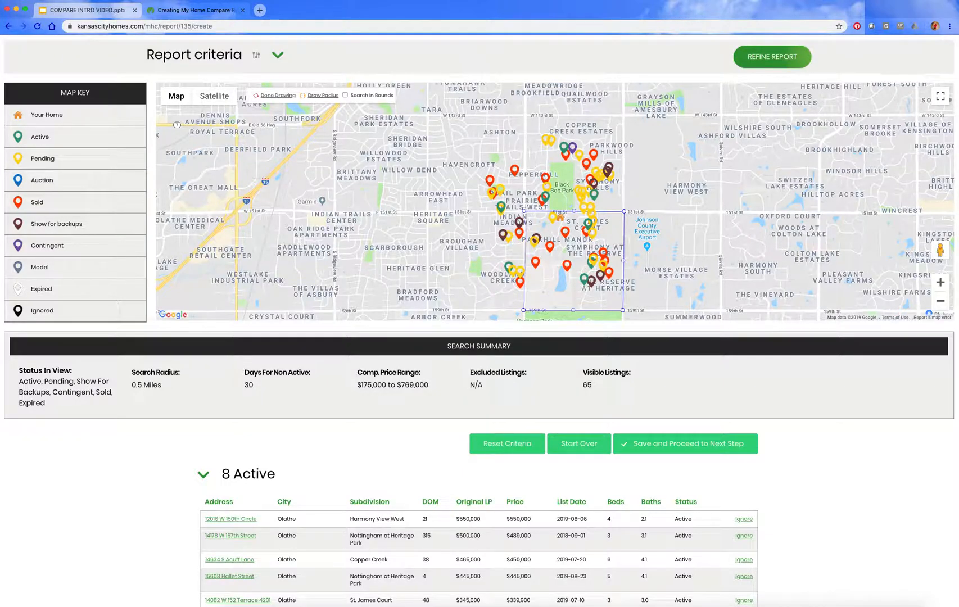
{"action": "left_click", "coordinate": [524, 212]}
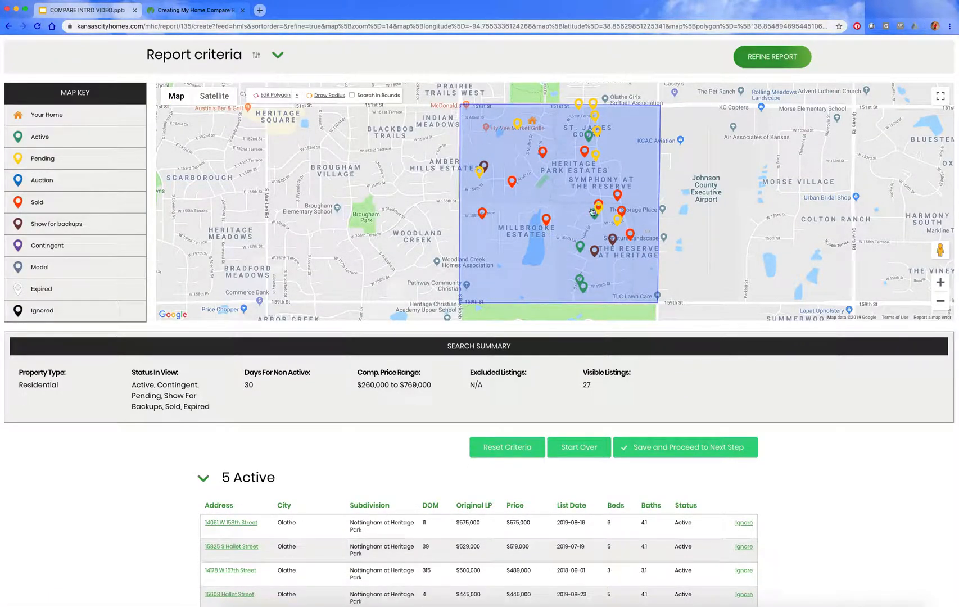
Step: Expand the report criteria and select every listed subdivision except St. James Court
{"action": "left_click", "coordinate": [277, 56]}
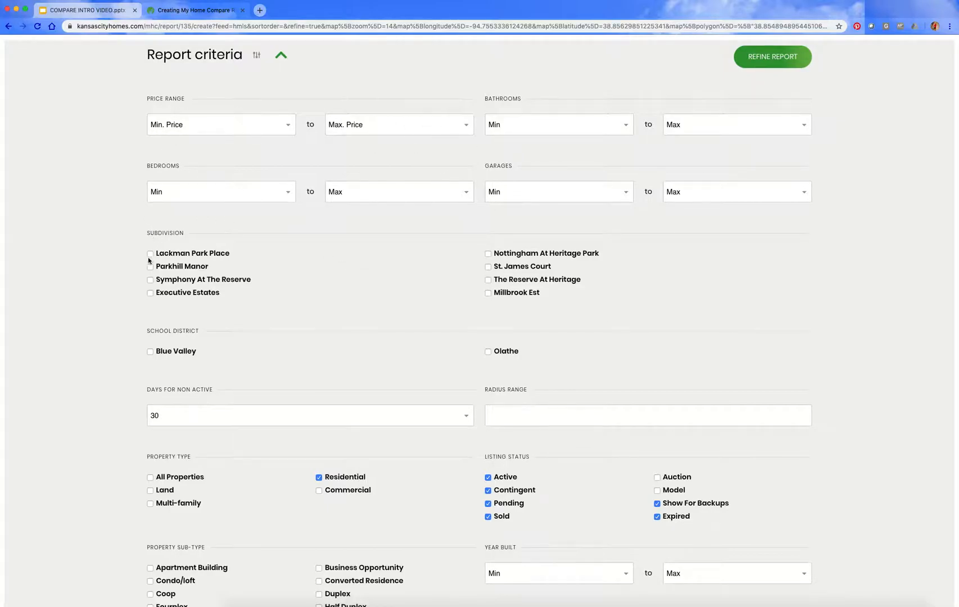
{"action": "scroll", "coordinate": [225, 294], "scroll_direction": "down", "scroll_amount": 1}
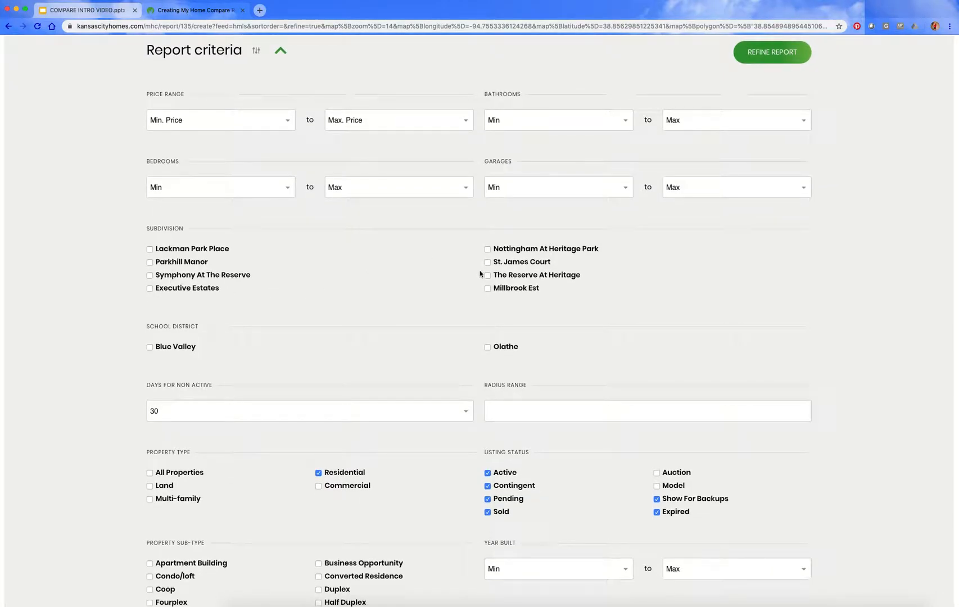
{"action": "left_click", "coordinate": [150, 249]}
{"action": "left_click", "coordinate": [150, 262]}
{"action": "left_click", "coordinate": [149, 275]}
{"action": "left_click", "coordinate": [151, 287]}
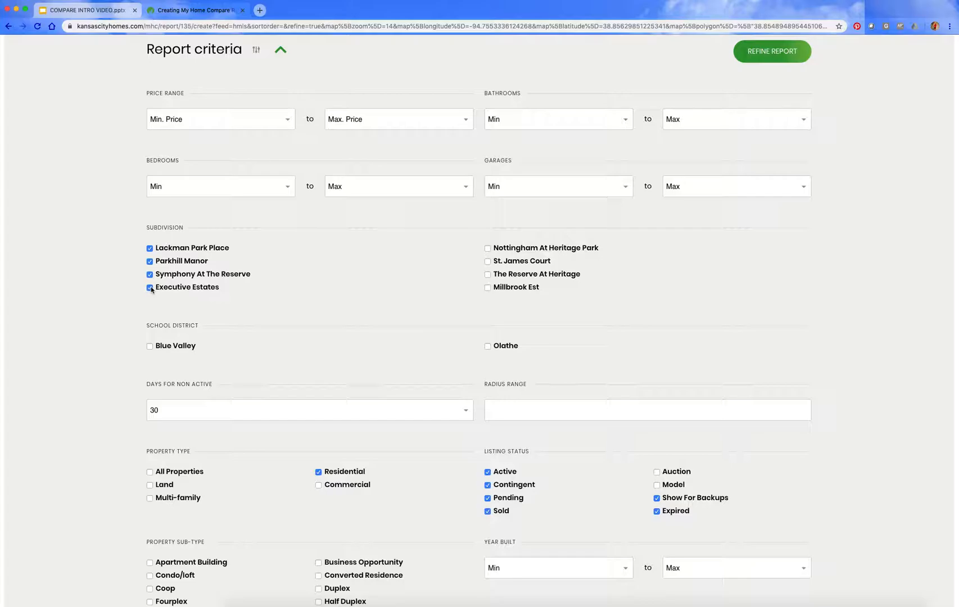
{"action": "left_click", "coordinate": [488, 249]}
{"action": "scroll", "coordinate": [488, 259], "scroll_direction": "up", "scroll_amount": 1}
{"action": "left_click", "coordinate": [487, 261]}
{"action": "left_click", "coordinate": [488, 275]}
{"action": "left_click", "coordinate": [488, 292]}
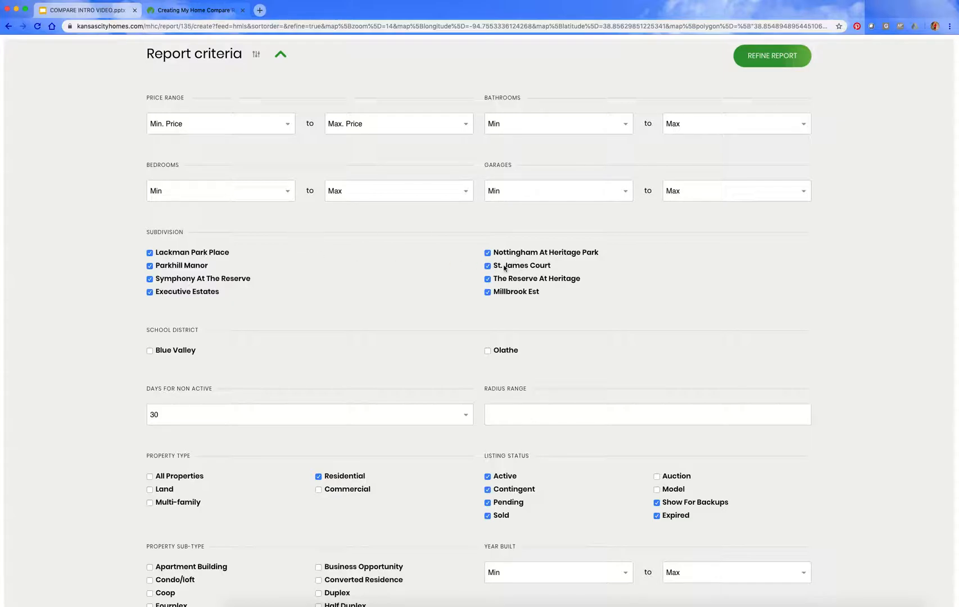
{"action": "left_click", "coordinate": [488, 267]}
{"action": "scroll", "coordinate": [430, 314], "scroll_direction": "down", "scroll_amount": 1}
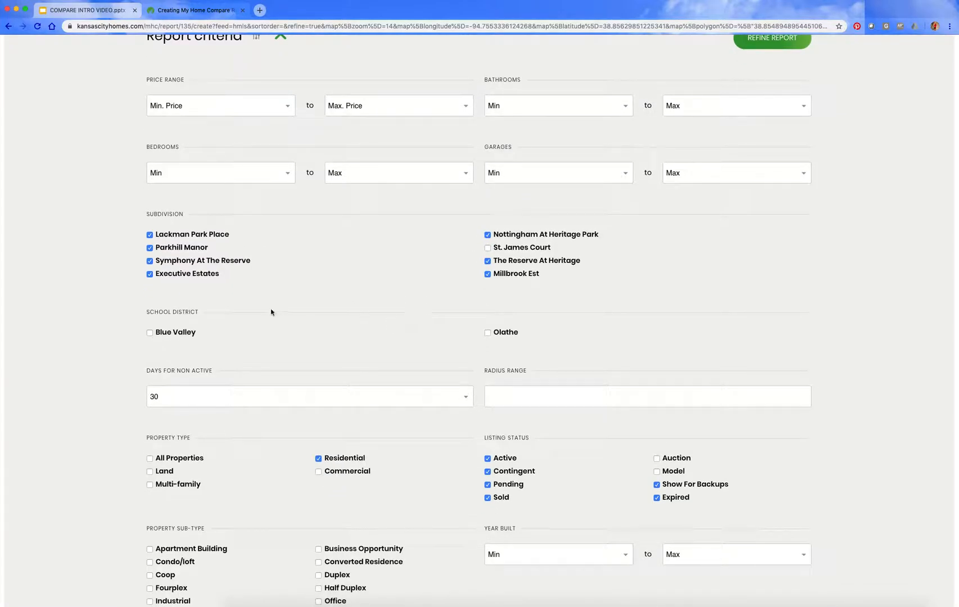
{"action": "left_click", "coordinate": [488, 332]}
{"action": "scroll", "coordinate": [488, 334], "scroll_direction": "down", "scroll_amount": 1}
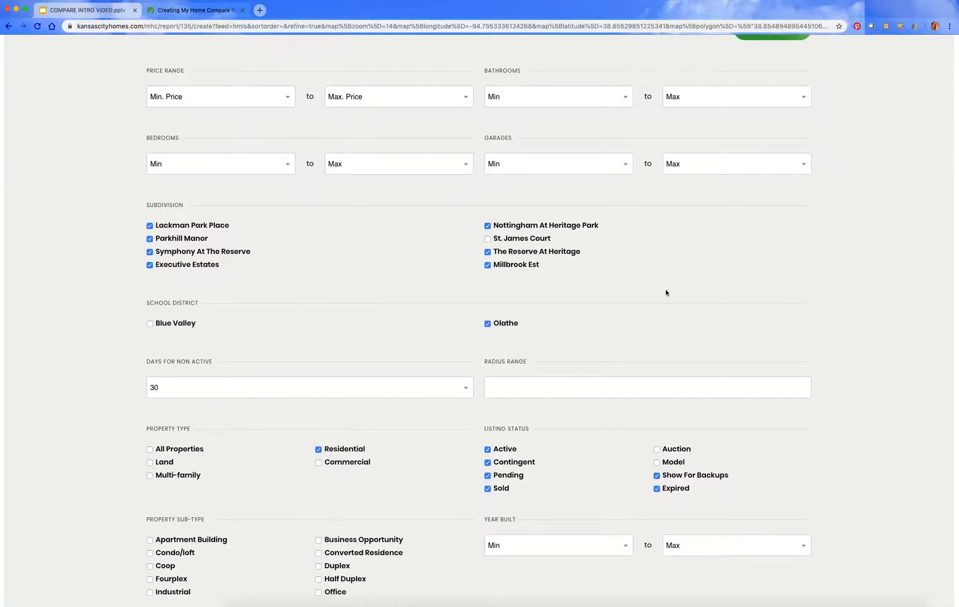
{"action": "left_click", "coordinate": [488, 325]}
Step: Set the days for non-active listings to 90
{"action": "left_click", "coordinate": [191, 391]}
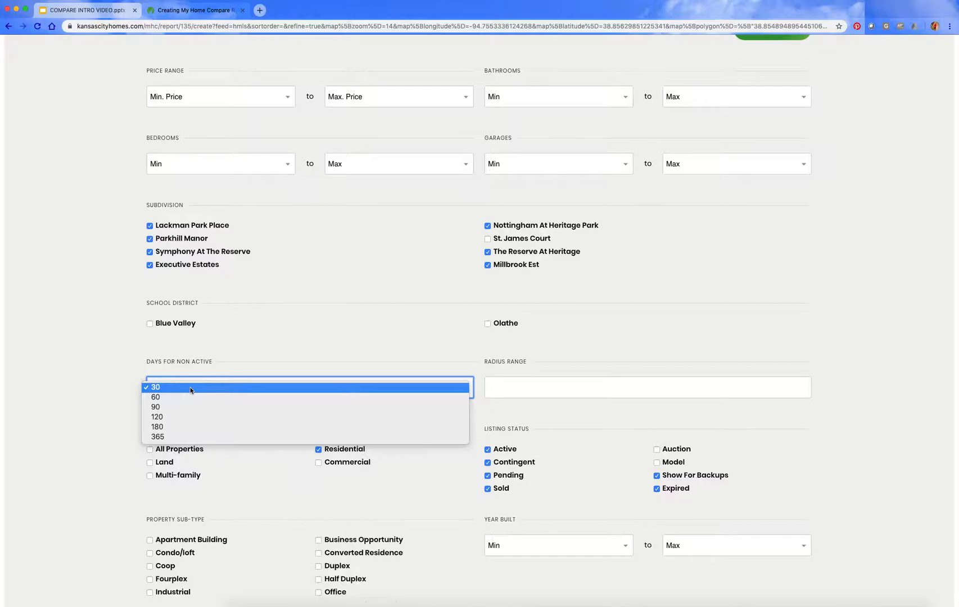
{"action": "left_click", "coordinate": [186, 407]}
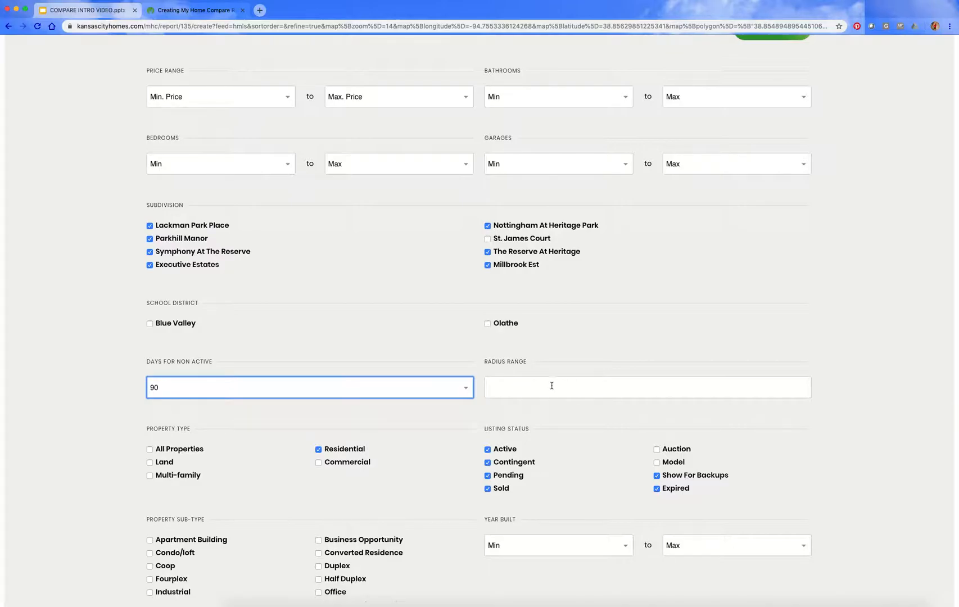
Step: Look through the remaining report criteria, such as year built, floor plan, property size and amenity features
{"action": "scroll", "coordinate": [831, 403], "scroll_direction": "down", "scroll_amount": 2}
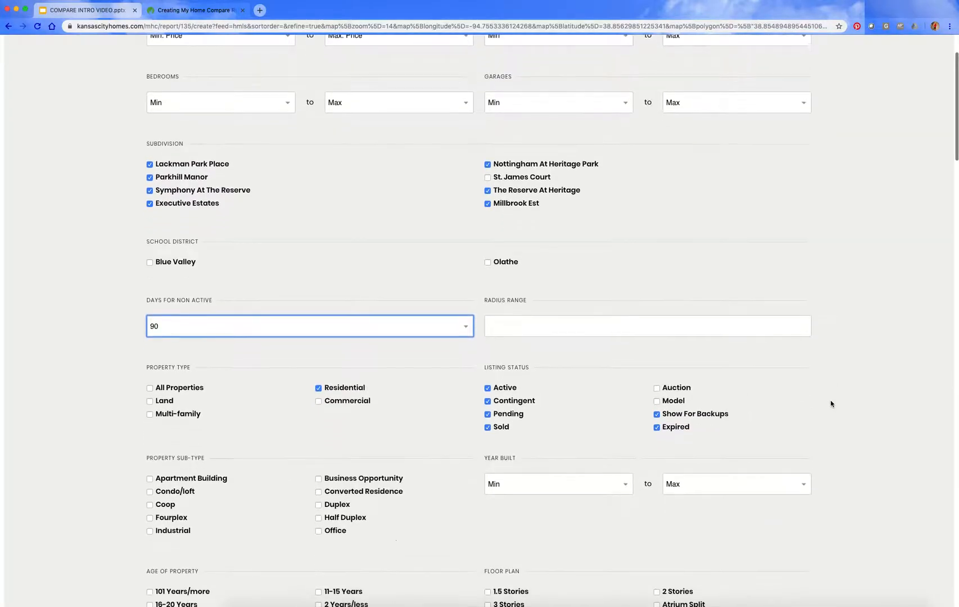
{"action": "scroll", "coordinate": [556, 444], "scroll_direction": "down", "scroll_amount": 4}
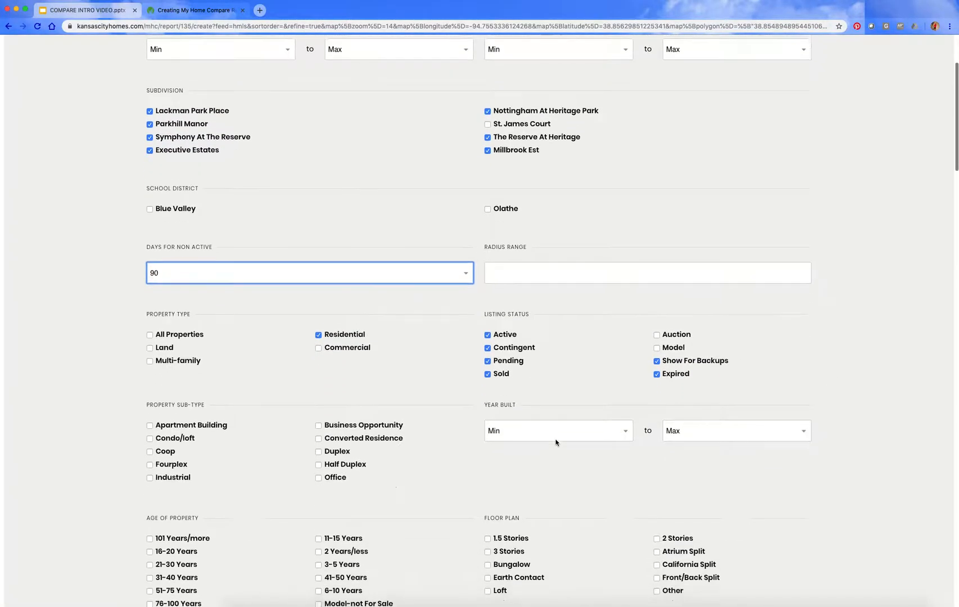
{"action": "scroll", "coordinate": [556, 444], "scroll_direction": "down", "scroll_amount": 2}
{"action": "scroll", "coordinate": [556, 444], "scroll_direction": "down", "scroll_amount": 3}
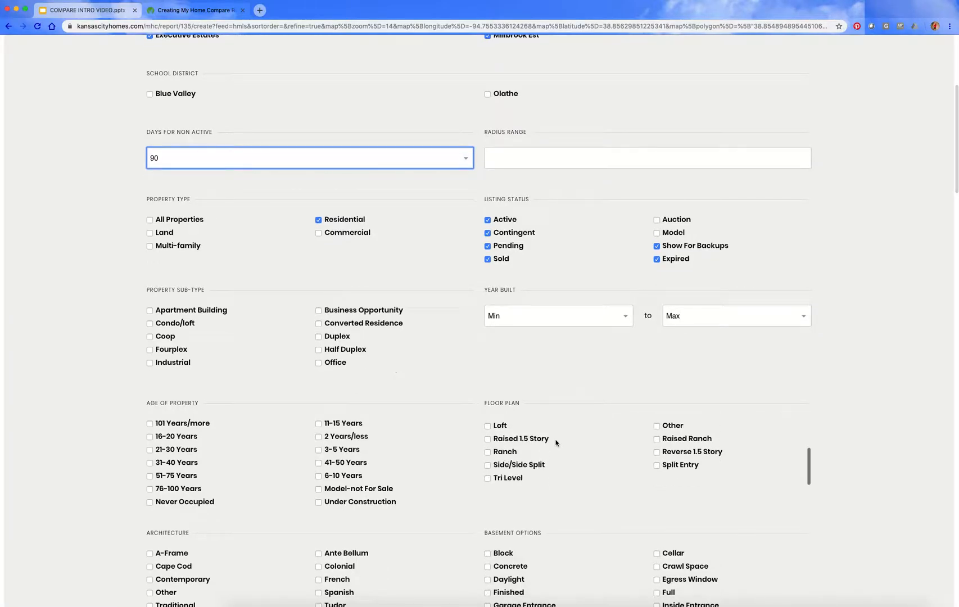
{"action": "scroll", "coordinate": [862, 401], "scroll_direction": "down", "scroll_amount": 10}
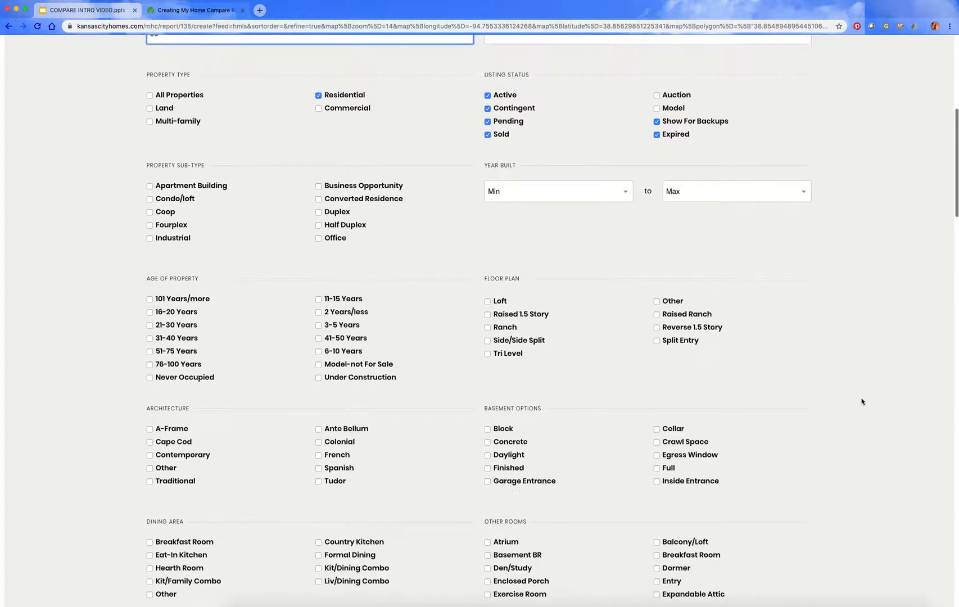
{"action": "scroll", "coordinate": [863, 401], "scroll_direction": "down", "scroll_amount": 6}
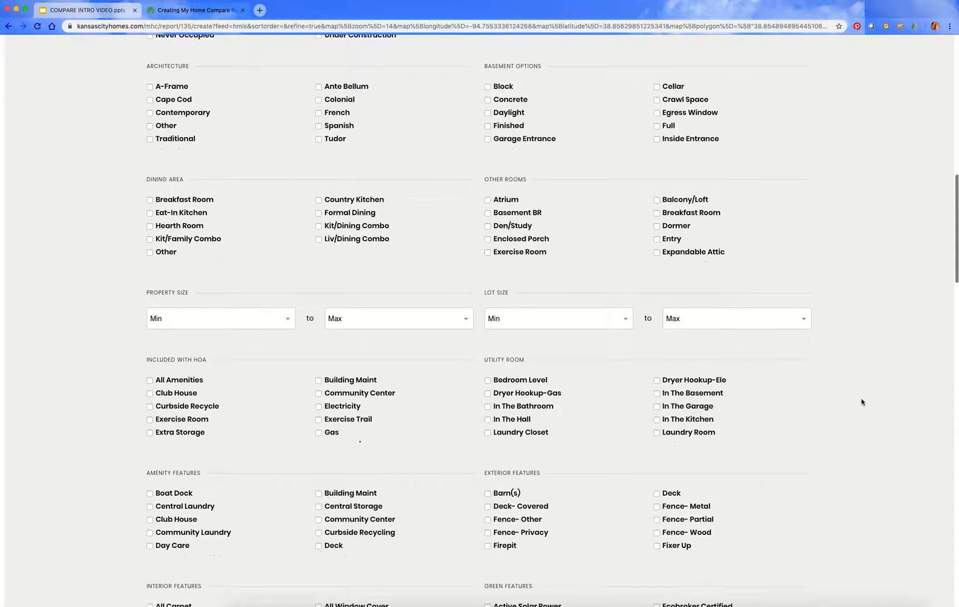
Step: Refine the report with the chosen subdivisions and non-active day range
{"action": "scroll", "coordinate": [856, 358], "scroll_direction": "up", "scroll_amount": 6}
{"action": "scroll", "coordinate": [855, 356], "scroll_direction": "up", "scroll_amount": 19}
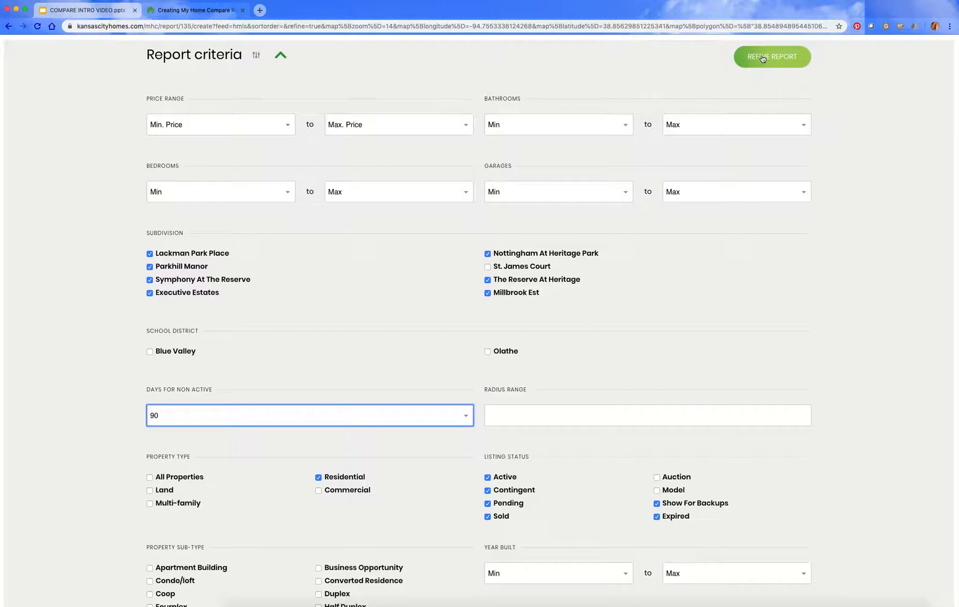
{"action": "left_click", "coordinate": [762, 58]}
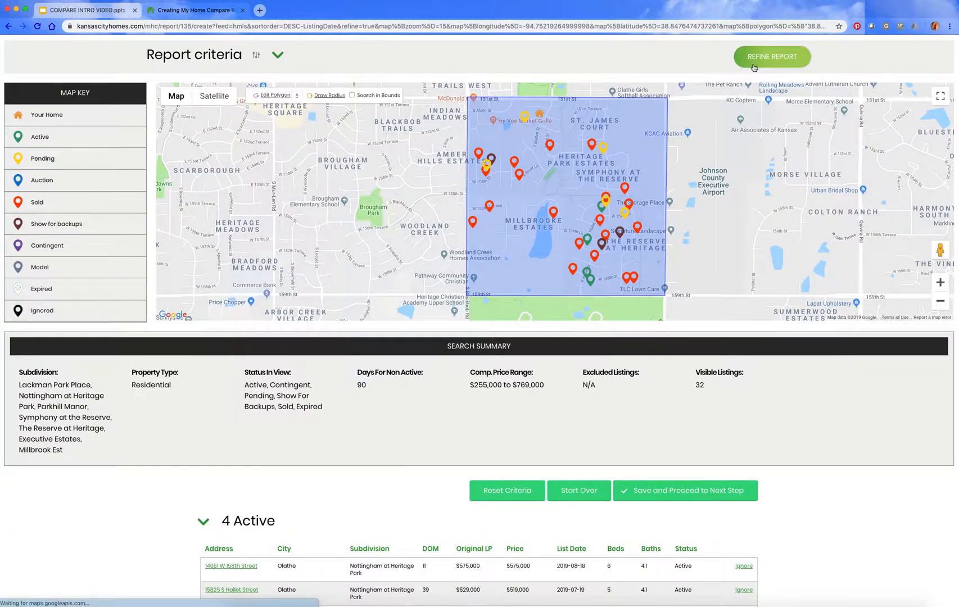
Step: Review the refined report's search summary and its listings grouped as Active, Show For Backups, Pending and Sold
{"action": "scroll", "coordinate": [463, 316], "scroll_direction": "down", "scroll_amount": 1}
{"action": "scroll", "coordinate": [463, 316], "scroll_direction": "down", "scroll_amount": 2}
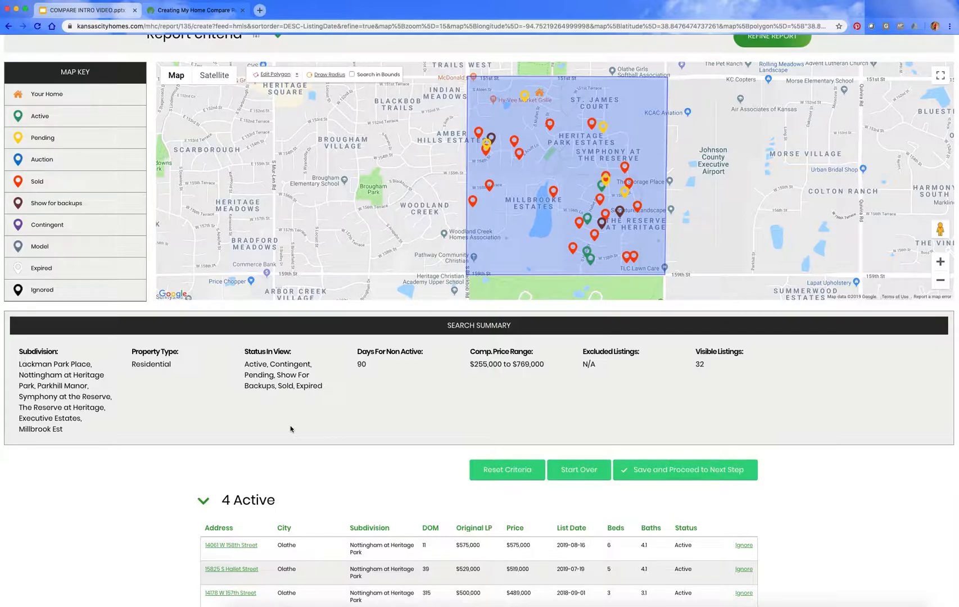
{"action": "scroll", "coordinate": [307, 475], "scroll_direction": "down", "scroll_amount": 5}
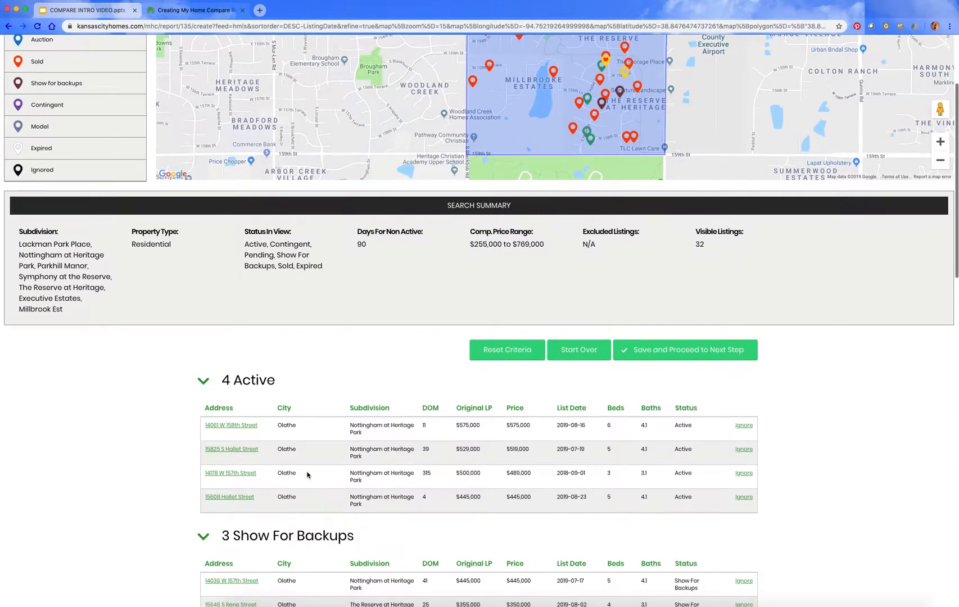
{"action": "scroll", "coordinate": [307, 475], "scroll_direction": "down", "scroll_amount": 2}
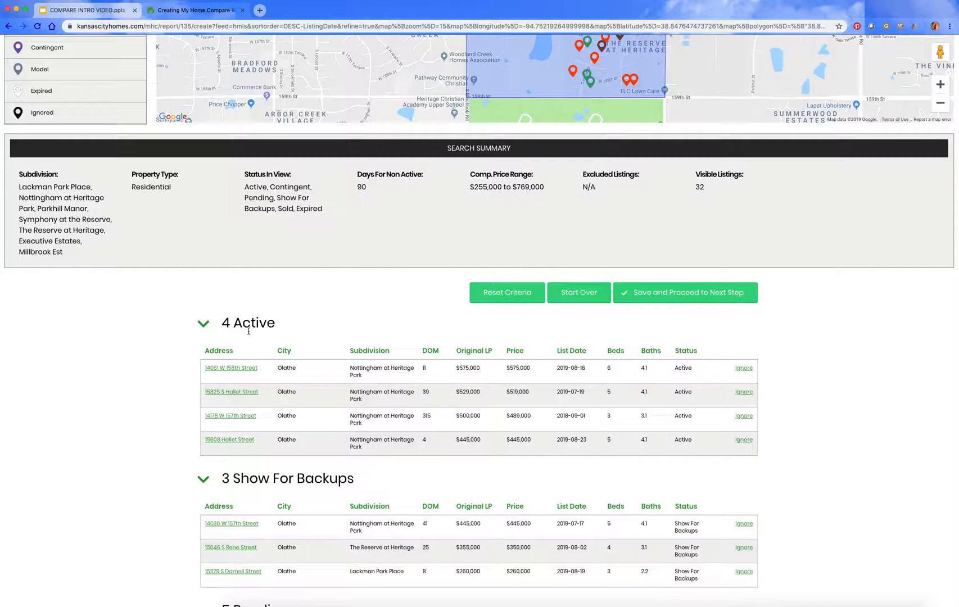
{"action": "scroll", "coordinate": [183, 406], "scroll_direction": "down", "scroll_amount": 11}
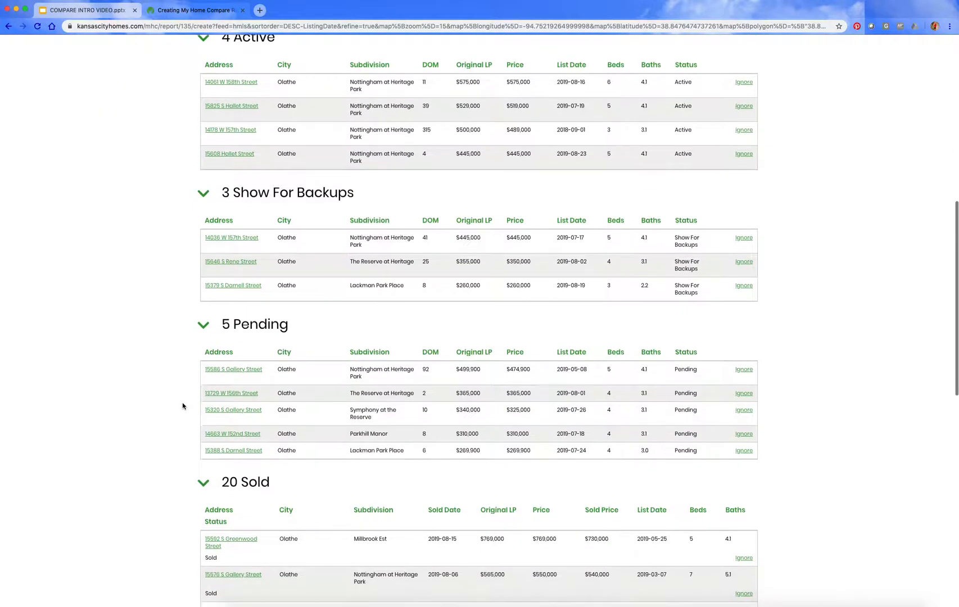
{"action": "scroll", "coordinate": [183, 406], "scroll_direction": "up", "scroll_amount": 3}
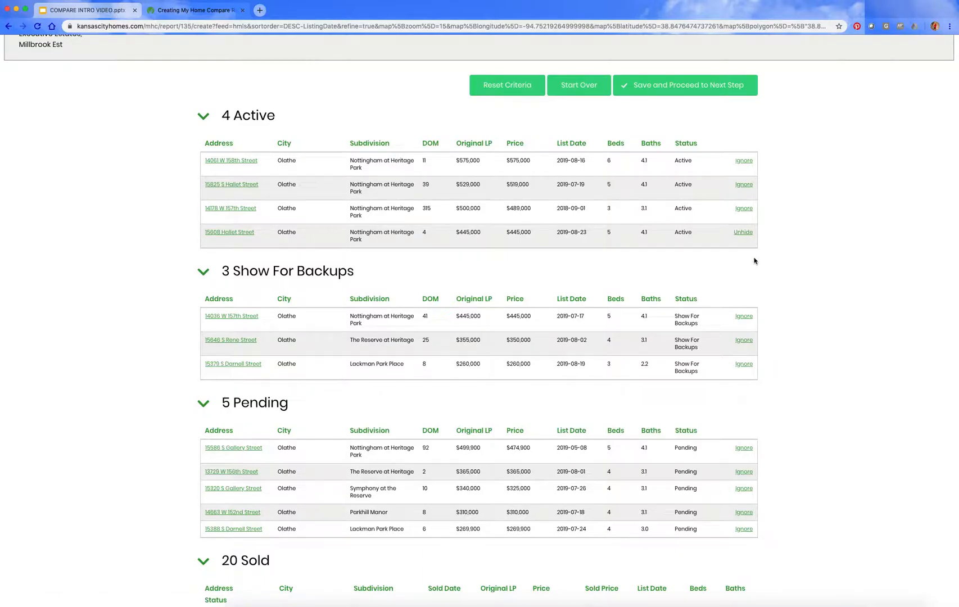
Step: Unhide the ignored $445,000 active listing, and save the report criteria to proceed to the email step
{"action": "left_click", "coordinate": [744, 233]}
{"action": "scroll", "coordinate": [787, 299], "scroll_direction": "down", "scroll_amount": 5}
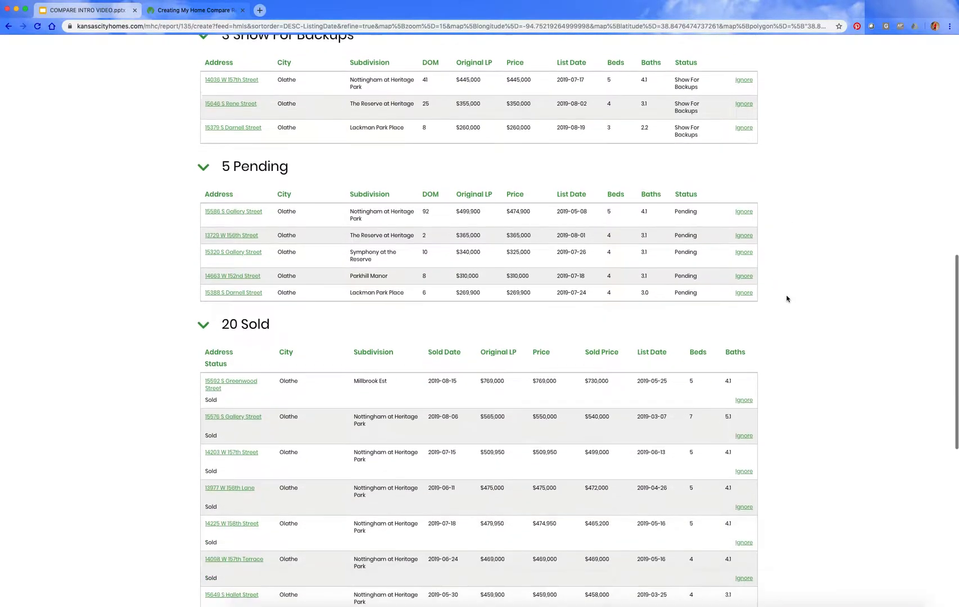
{"action": "scroll", "coordinate": [787, 299], "scroll_direction": "down", "scroll_amount": 9}
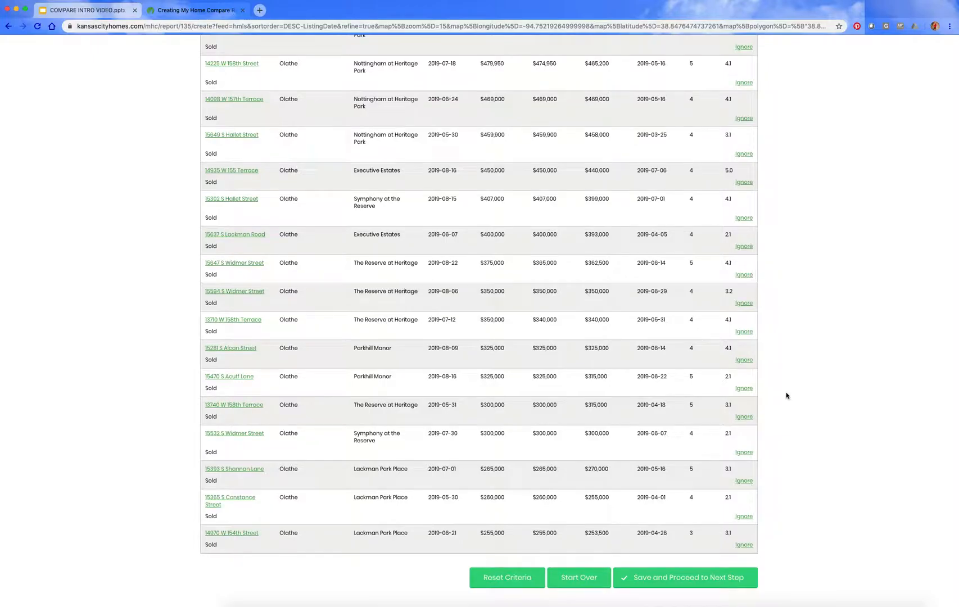
{"action": "scroll", "coordinate": [785, 394], "scroll_direction": "up", "scroll_amount": 2}
{"action": "scroll", "coordinate": [785, 394], "scroll_direction": "up", "scroll_amount": 10}
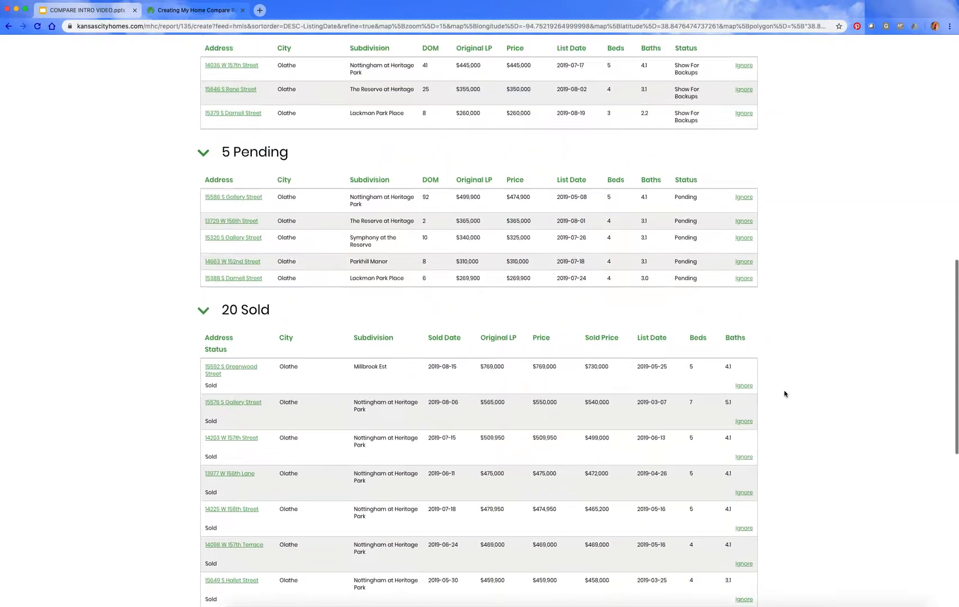
{"action": "scroll", "coordinate": [785, 395], "scroll_direction": "down", "scroll_amount": 12}
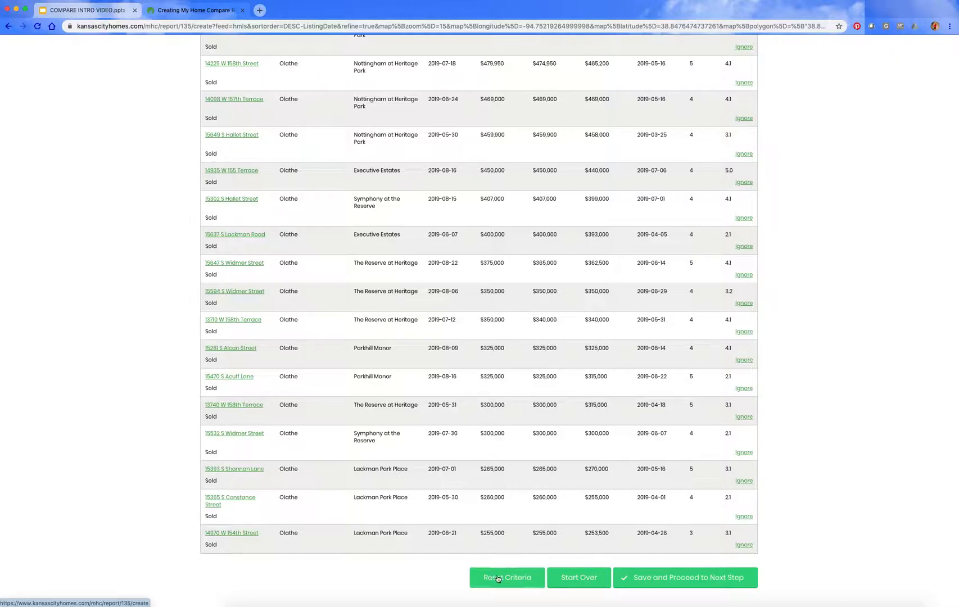
{"action": "left_click", "coordinate": [668, 579]}
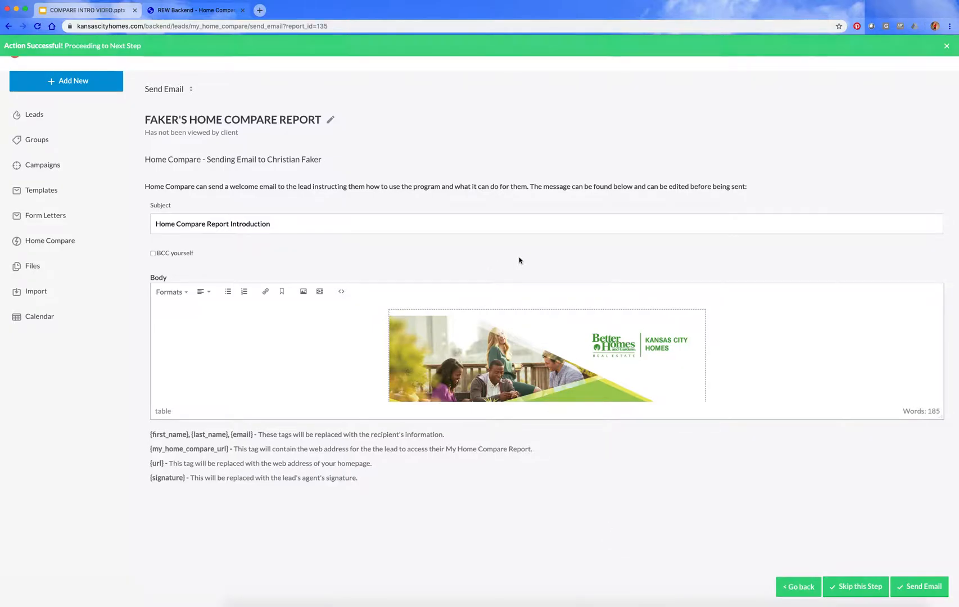
Step: Send the Home Compare Report Introduction email to the lead with a BCC to yourself, after checking its body text
{"action": "left_click", "coordinate": [264, 224]}
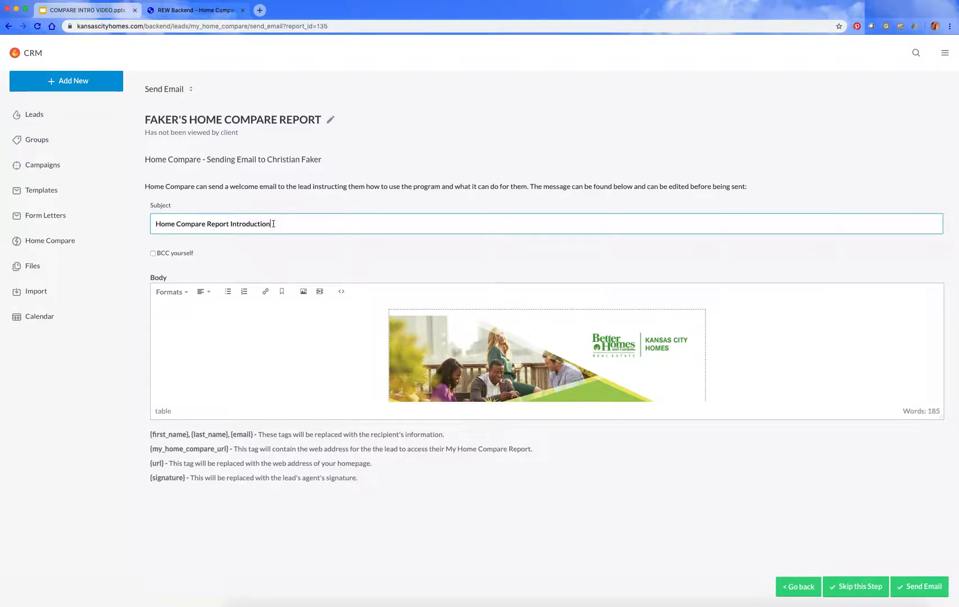
{"action": "left_click", "coordinate": [153, 254]}
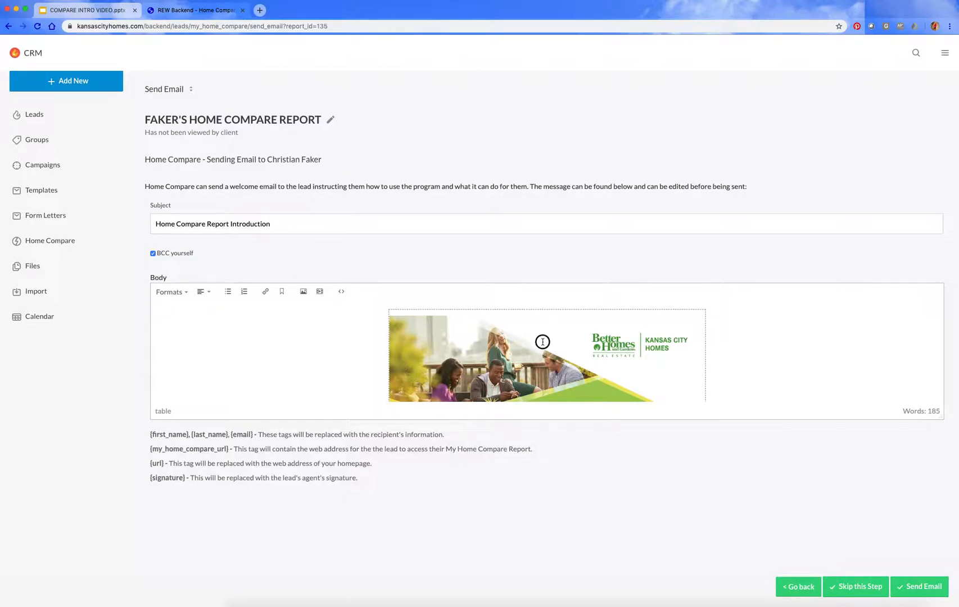
{"action": "scroll", "coordinate": [543, 342], "scroll_direction": "down", "scroll_amount": 5}
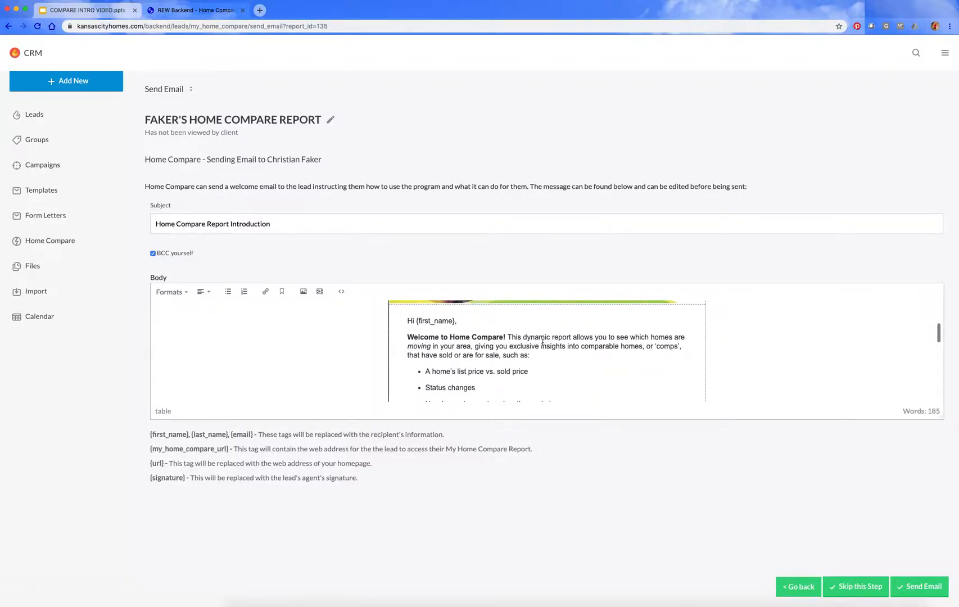
{"action": "scroll", "coordinate": [543, 342], "scroll_direction": "down", "scroll_amount": 5}
{"action": "scroll", "coordinate": [543, 342], "scroll_direction": "down", "scroll_amount": 8}
{"action": "scroll", "coordinate": [542, 342], "scroll_direction": "up", "scroll_amount": 2}
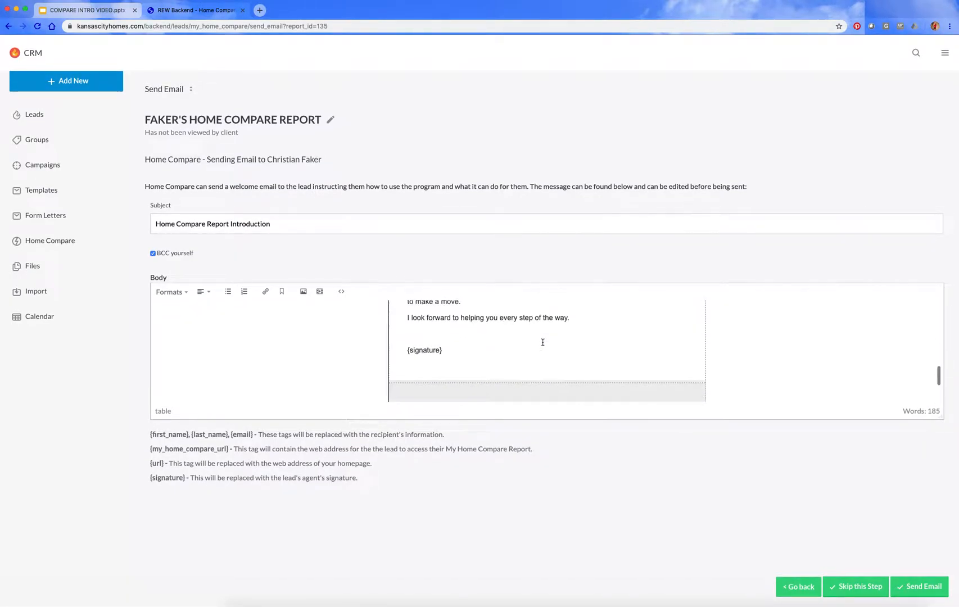
{"action": "scroll", "coordinate": [517, 347], "scroll_direction": "up", "scroll_amount": 3}
{"action": "scroll", "coordinate": [518, 348], "scroll_direction": "up", "scroll_amount": 6}
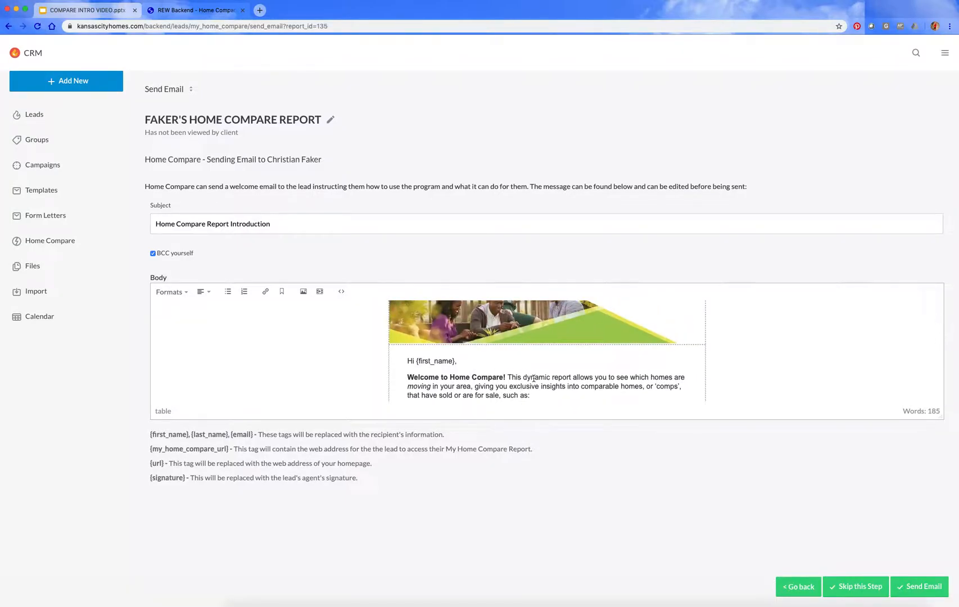
{"action": "scroll", "coordinate": [535, 381], "scroll_direction": "down", "scroll_amount": 6}
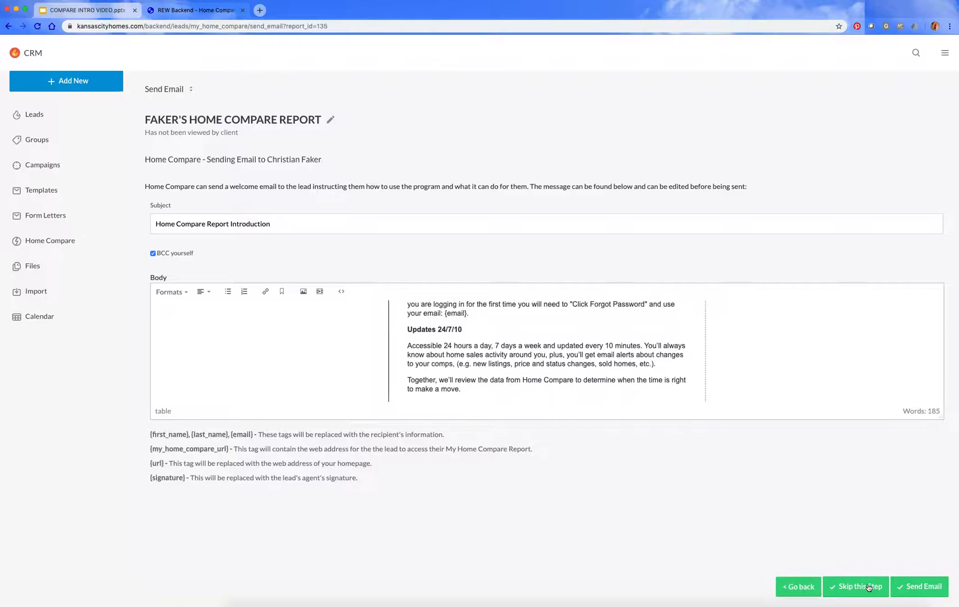
{"action": "left_click", "coordinate": [914, 589]}
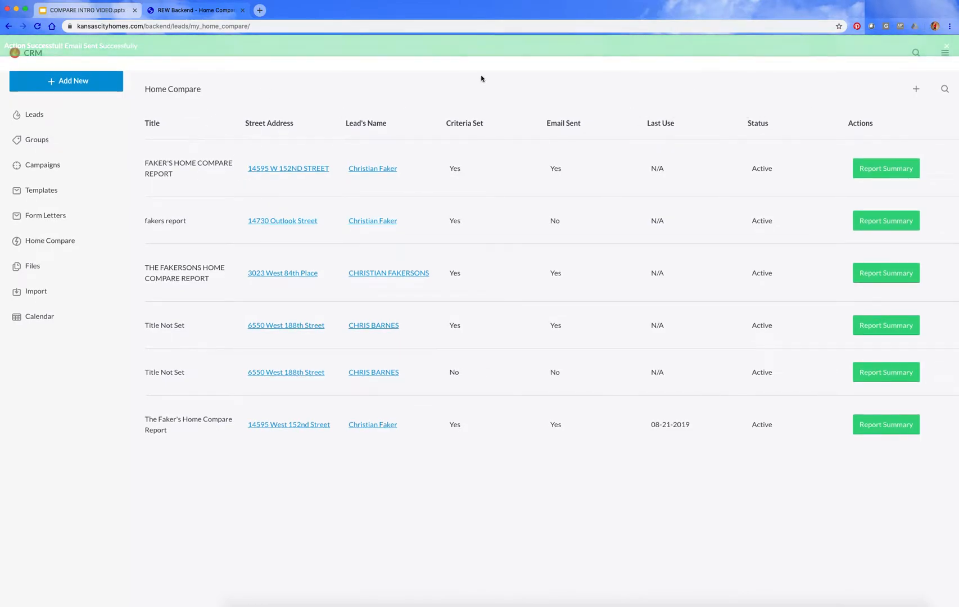
Step: Go to the dashboard, and return through the CRM to the list of Home Compare reports
{"action": "left_click", "coordinate": [945, 55]}
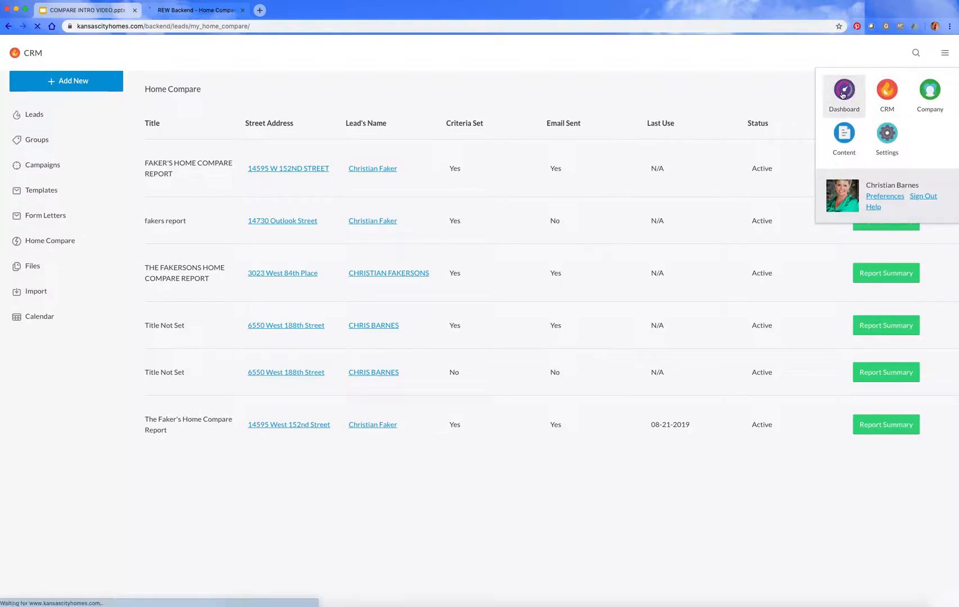
{"action": "left_click", "coordinate": [844, 93]}
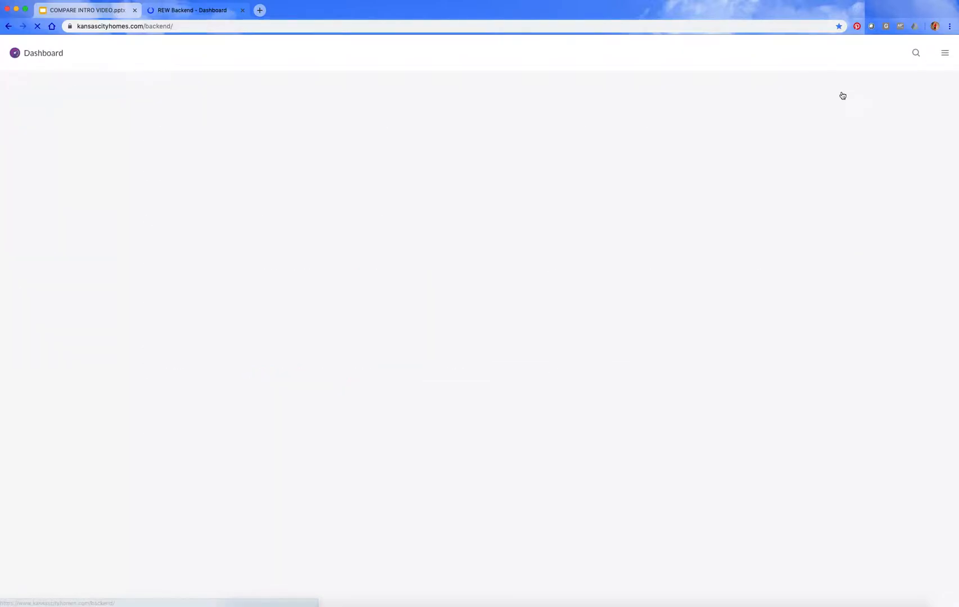
{"action": "left_click", "coordinate": [946, 55]}
{"action": "left_click", "coordinate": [889, 100]}
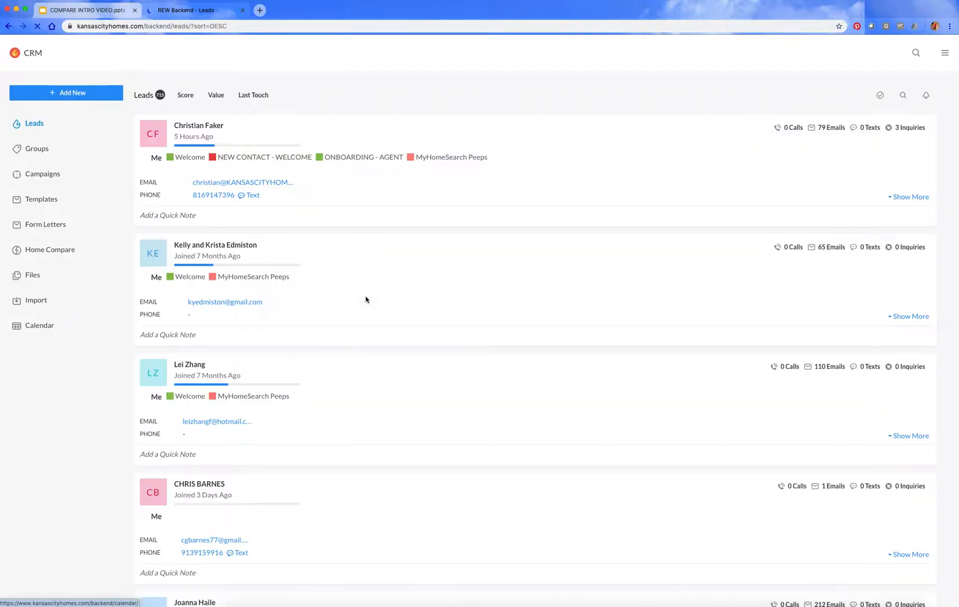
{"action": "left_click", "coordinate": [55, 251]}
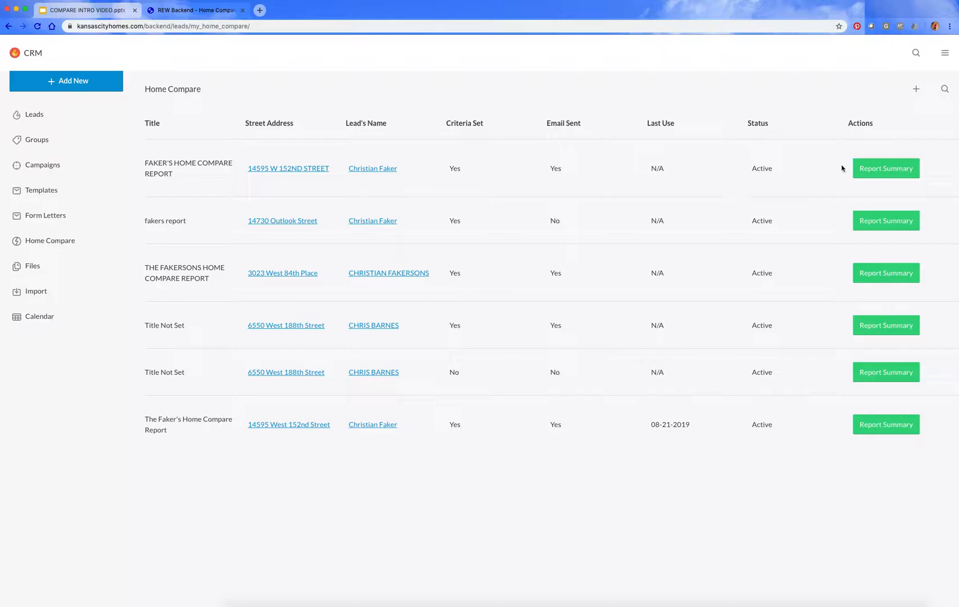
Step: Open the summary of the first Home Compare report and review its lead information, report information and notification settings
{"action": "left_click", "coordinate": [896, 171]}
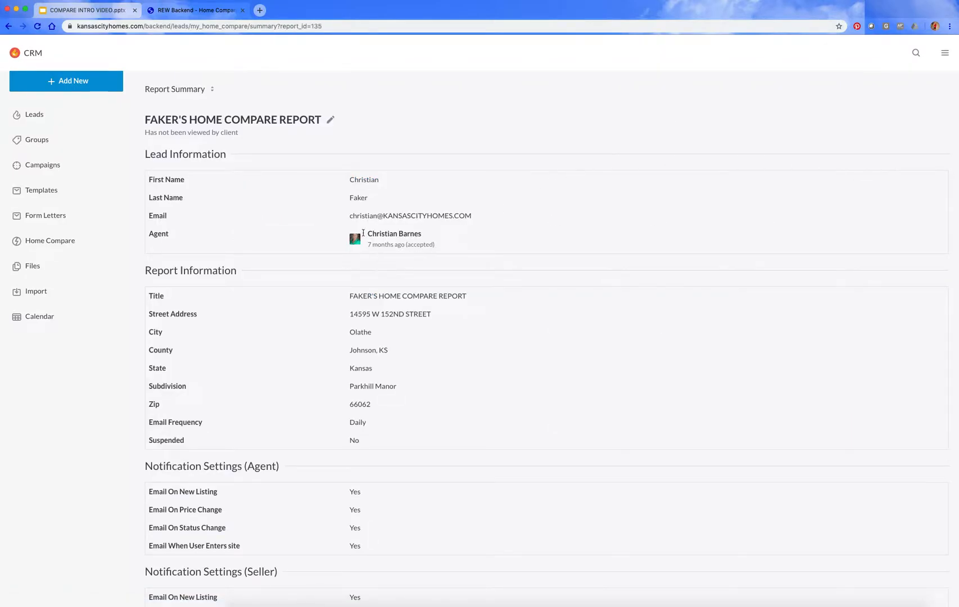
{"action": "scroll", "coordinate": [376, 410], "scroll_direction": "down", "scroll_amount": 3}
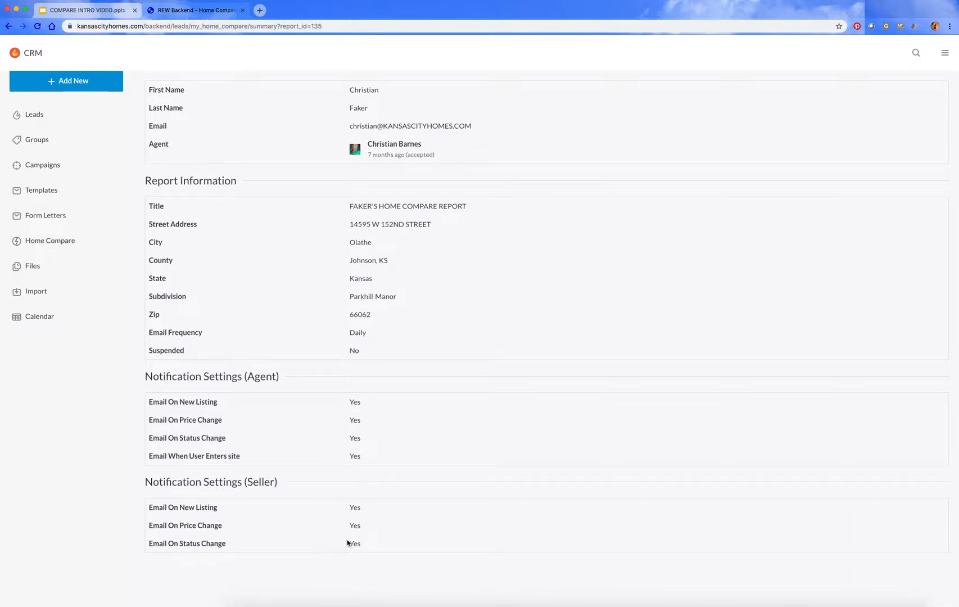
{"action": "scroll", "coordinate": [413, 420], "scroll_direction": "up", "scroll_amount": 3}
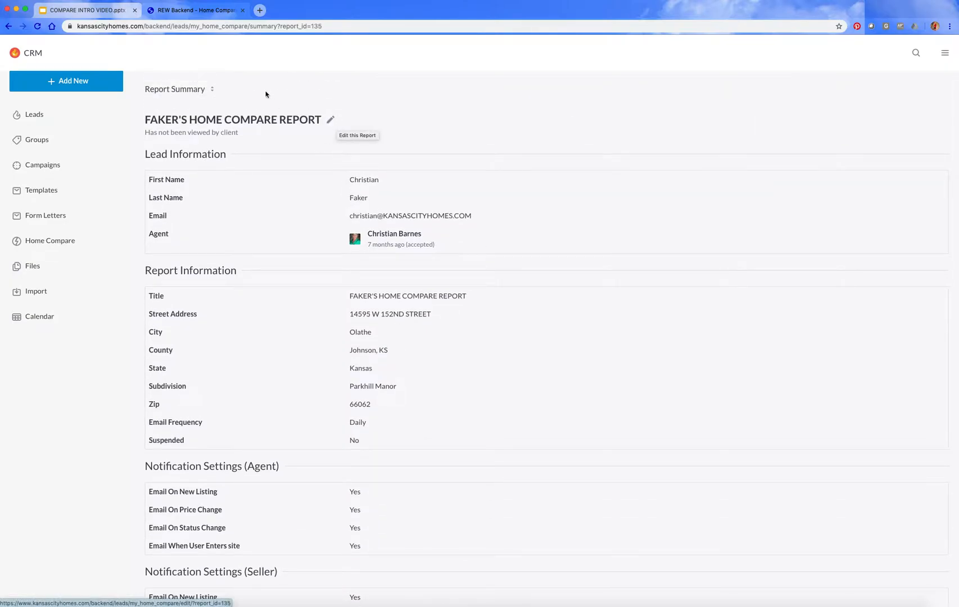
Step: View the client's version of the report and examine its map, map key and first active listings
{"action": "left_click", "coordinate": [212, 89]}
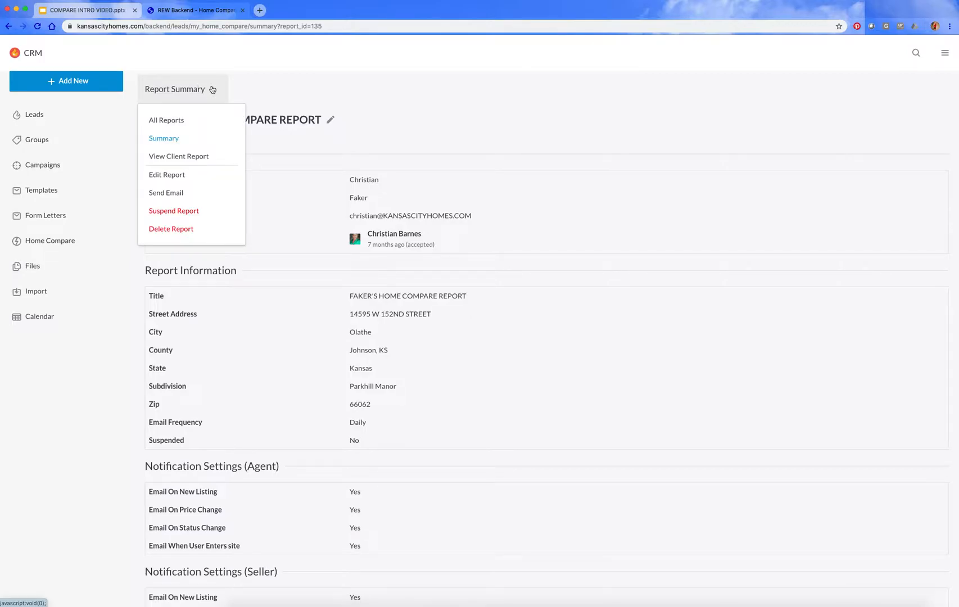
{"action": "left_click", "coordinate": [178, 156]}
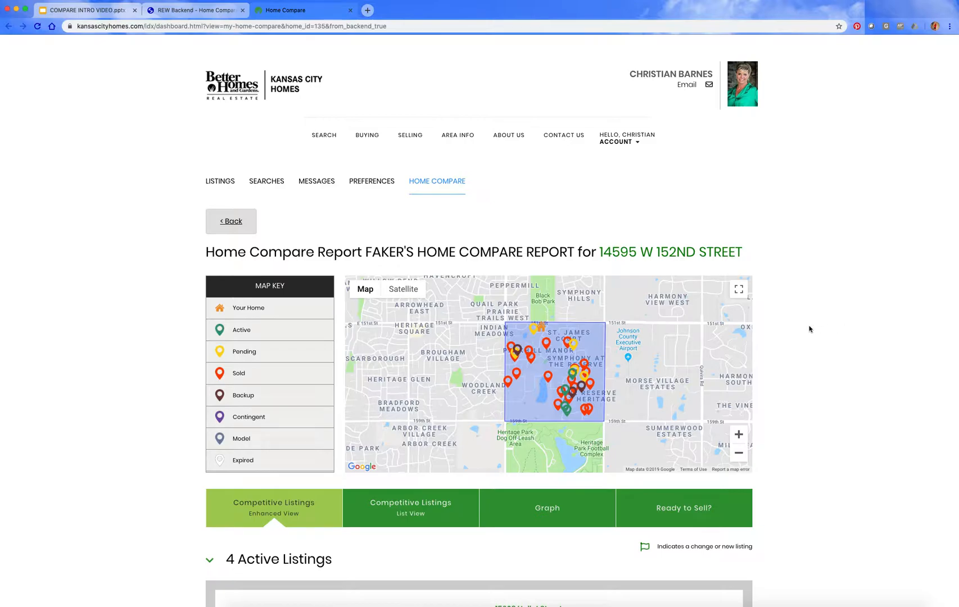
{"action": "scroll", "coordinate": [810, 330], "scroll_direction": "down", "scroll_amount": 2}
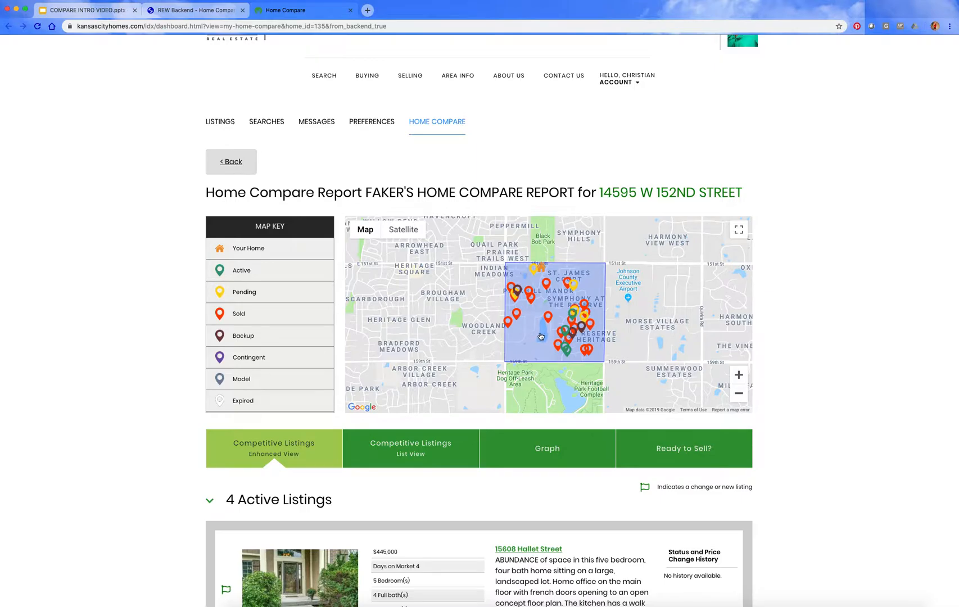
{"action": "scroll", "coordinate": [793, 377], "scroll_direction": "down", "scroll_amount": 4}
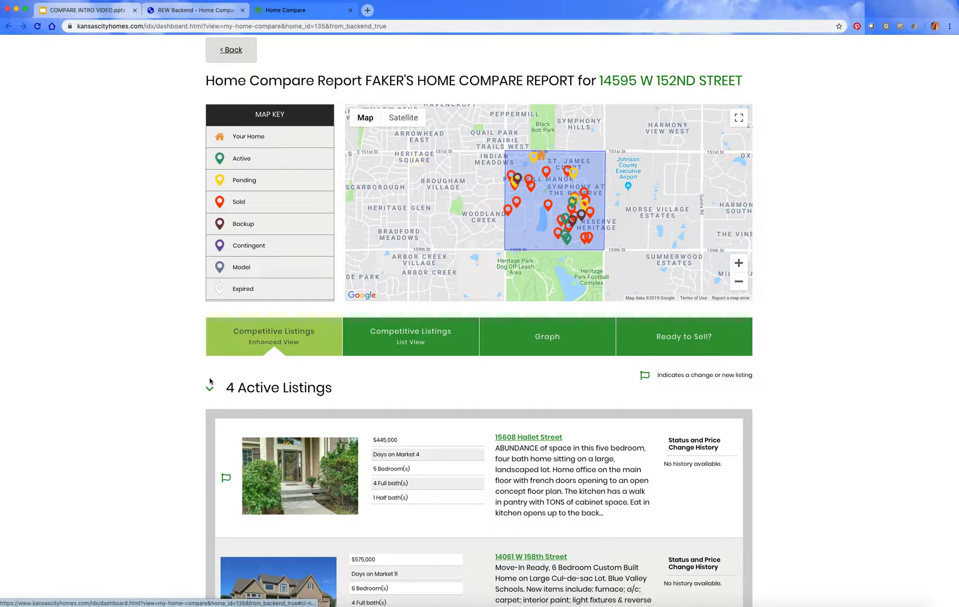
{"action": "scroll", "coordinate": [210, 382], "scroll_direction": "down", "scroll_amount": 3}
{"action": "scroll", "coordinate": [210, 381], "scroll_direction": "down", "scroll_amount": 5}
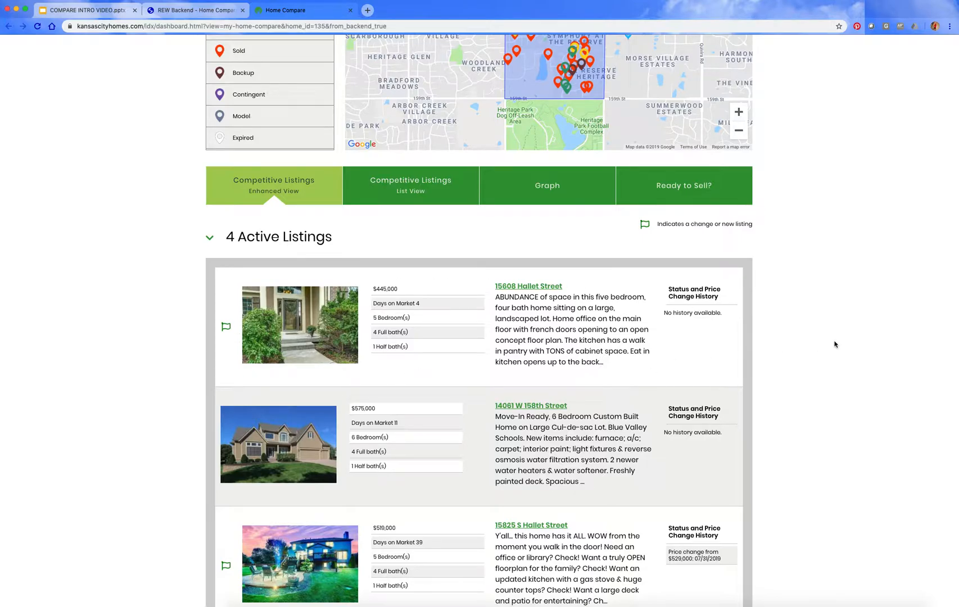
Step: Review the remaining active, backup, pending and sold listings, including price change histories and high, low and average tables
{"action": "scroll", "coordinate": [817, 339], "scroll_direction": "down", "scroll_amount": 3}
{"action": "scroll", "coordinate": [816, 341], "scroll_direction": "down", "scroll_amount": 10}
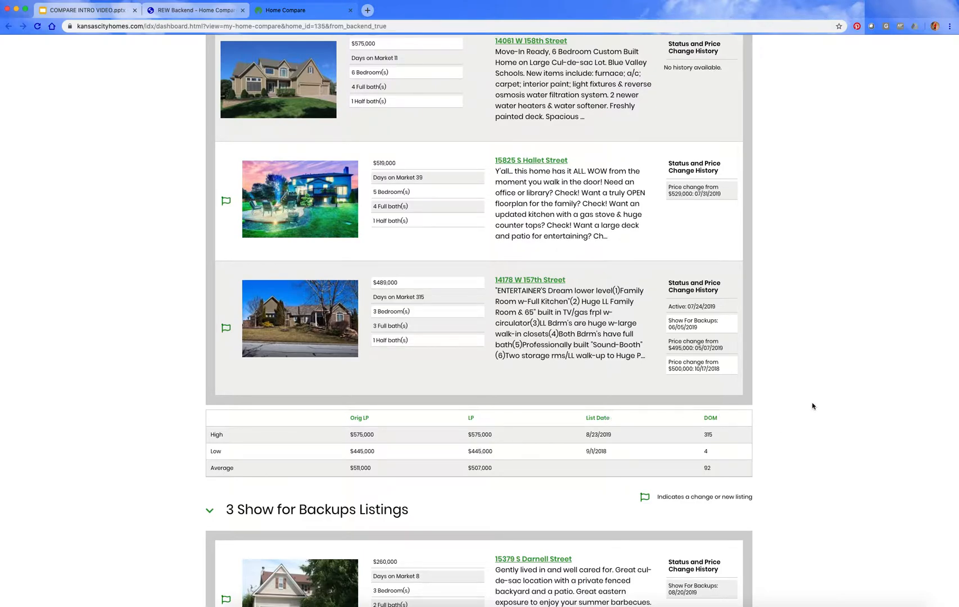
{"action": "scroll", "coordinate": [813, 406], "scroll_direction": "down", "scroll_amount": 3}
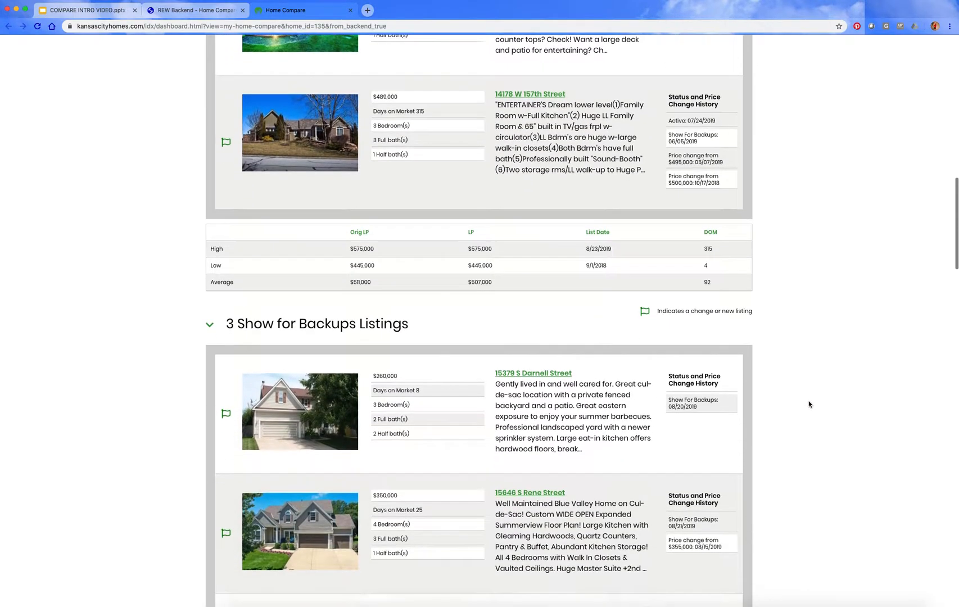
{"action": "scroll", "coordinate": [810, 403], "scroll_direction": "down", "scroll_amount": 5}
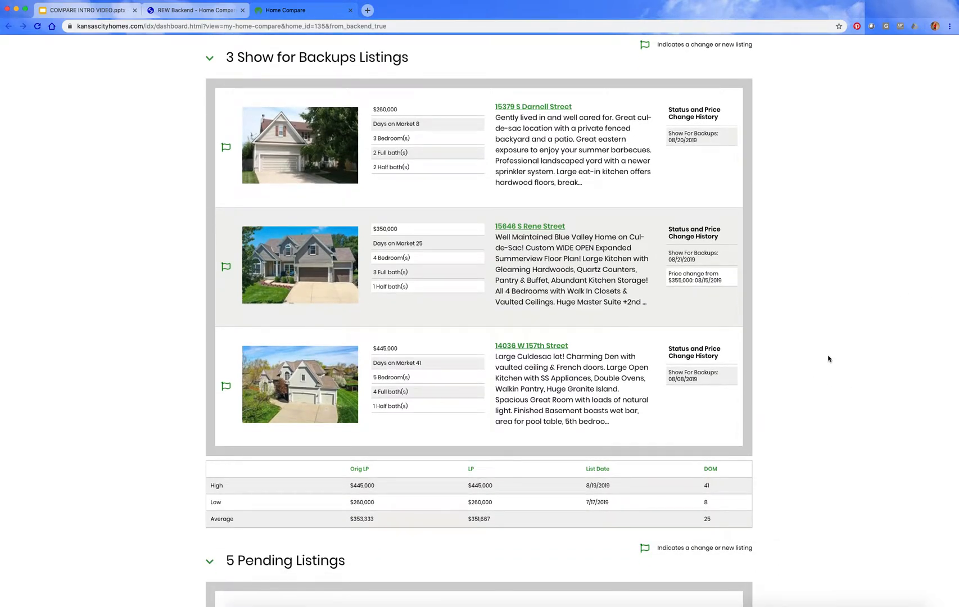
{"action": "scroll", "coordinate": [810, 374], "scroll_direction": "down", "scroll_amount": 7}
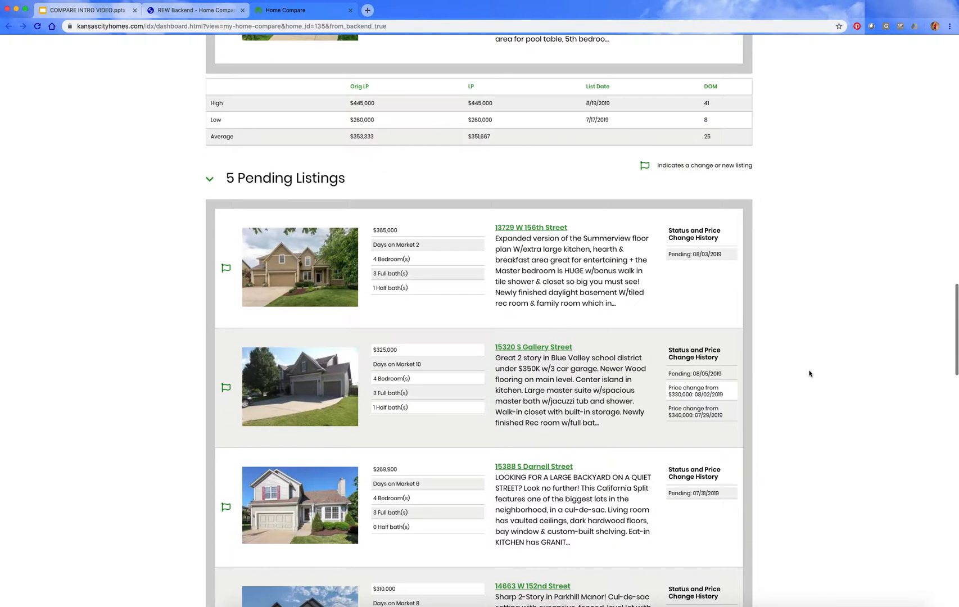
{"action": "scroll", "coordinate": [810, 374], "scroll_direction": "down", "scroll_amount": 11}
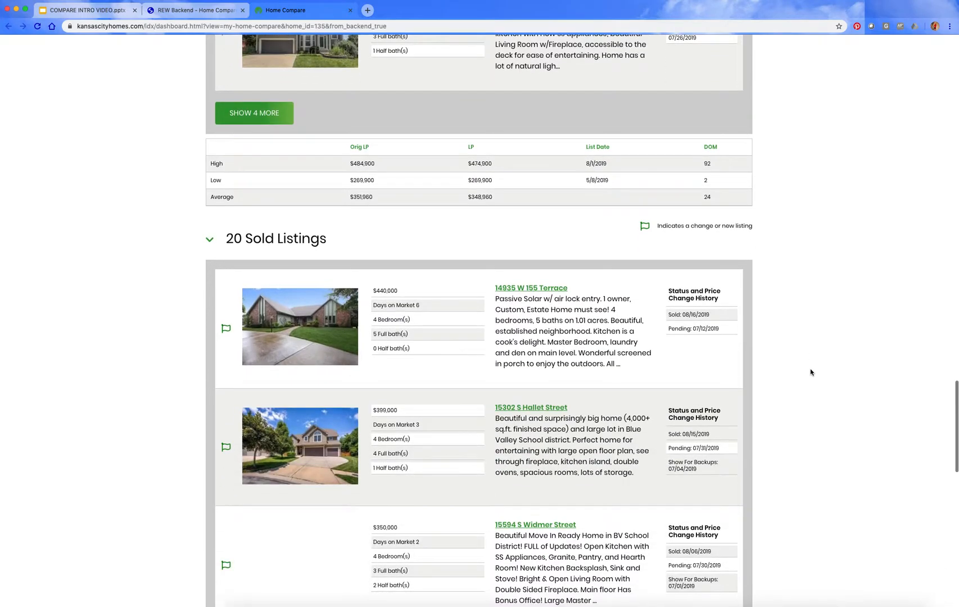
{"action": "scroll", "coordinate": [811, 372], "scroll_direction": "down", "scroll_amount": 5}
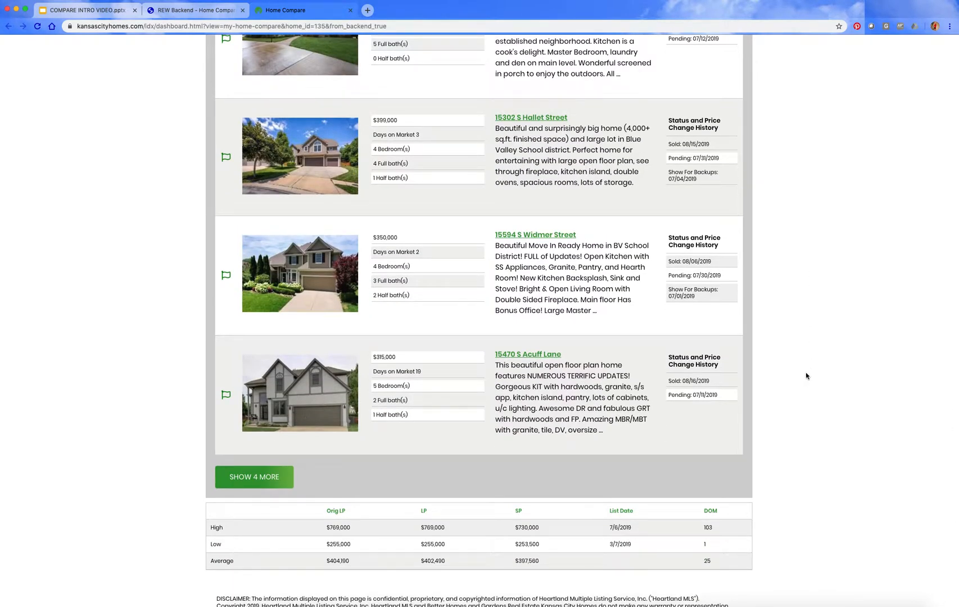
{"action": "scroll", "coordinate": [807, 376], "scroll_direction": "down", "scroll_amount": 1}
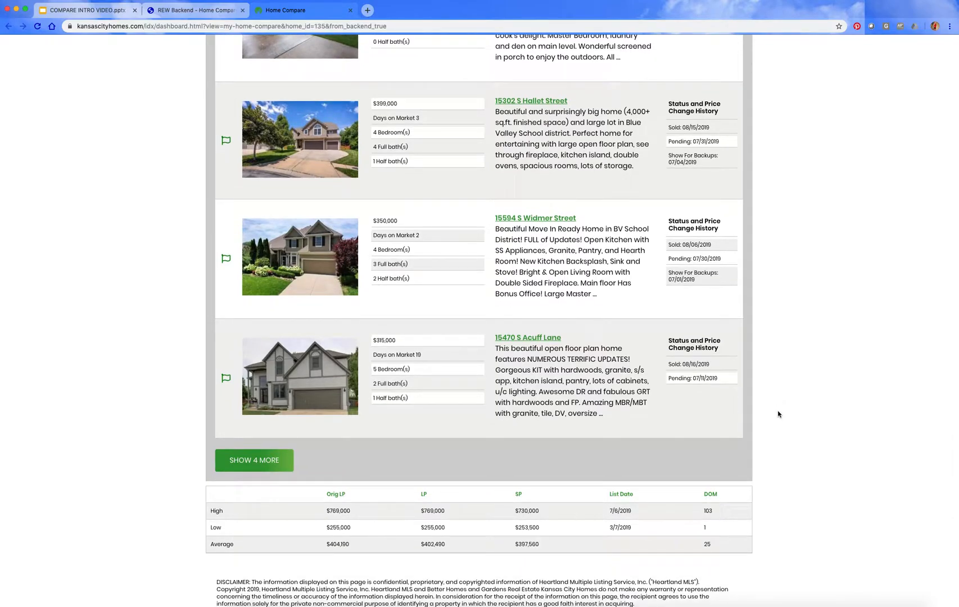
{"action": "scroll", "coordinate": [773, 431], "scroll_direction": "down", "scroll_amount": 1}
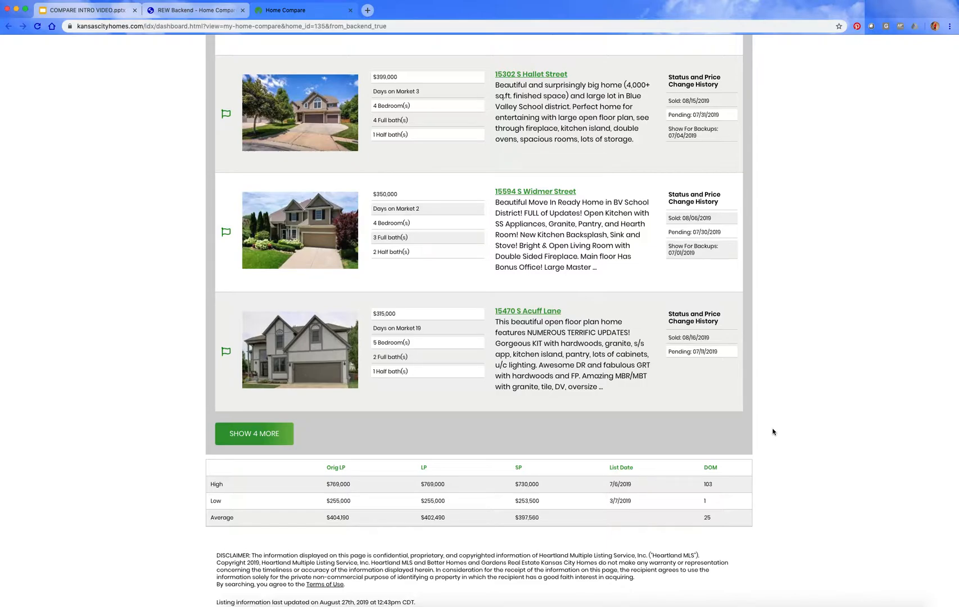
{"action": "scroll", "coordinate": [204, 487], "scroll_direction": "down", "scroll_amount": 1}
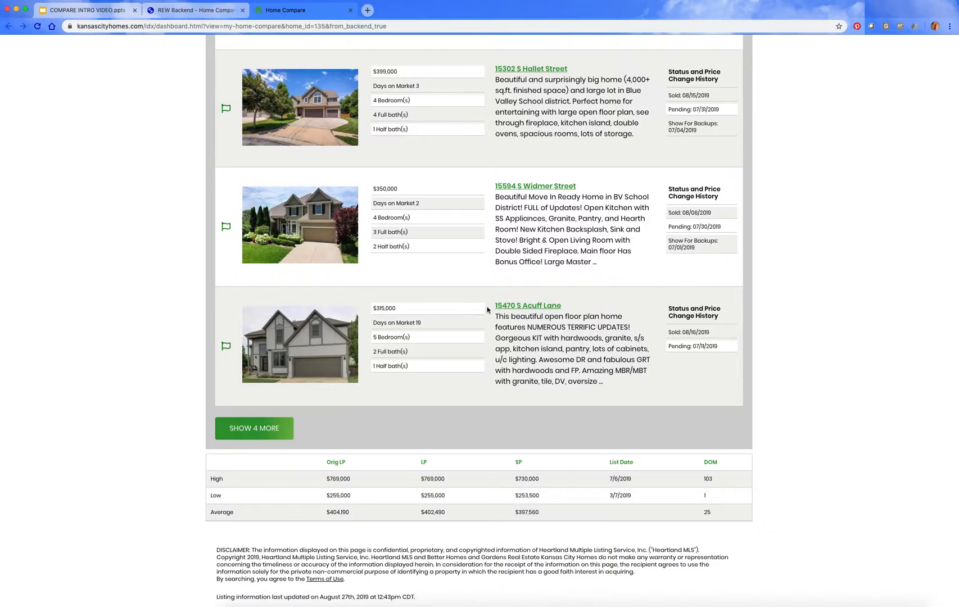
Step: Open the full details of the last displayed sold listing and review its photo, essential information, community information and amenities
{"action": "left_click", "coordinate": [525, 307]}
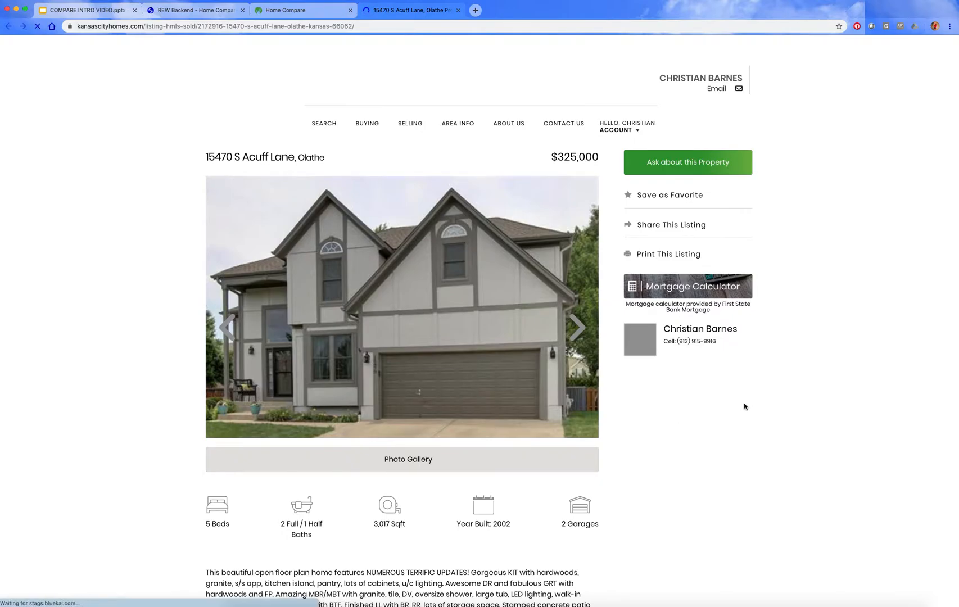
{"action": "scroll", "coordinate": [745, 407], "scroll_direction": "down", "scroll_amount": 10}
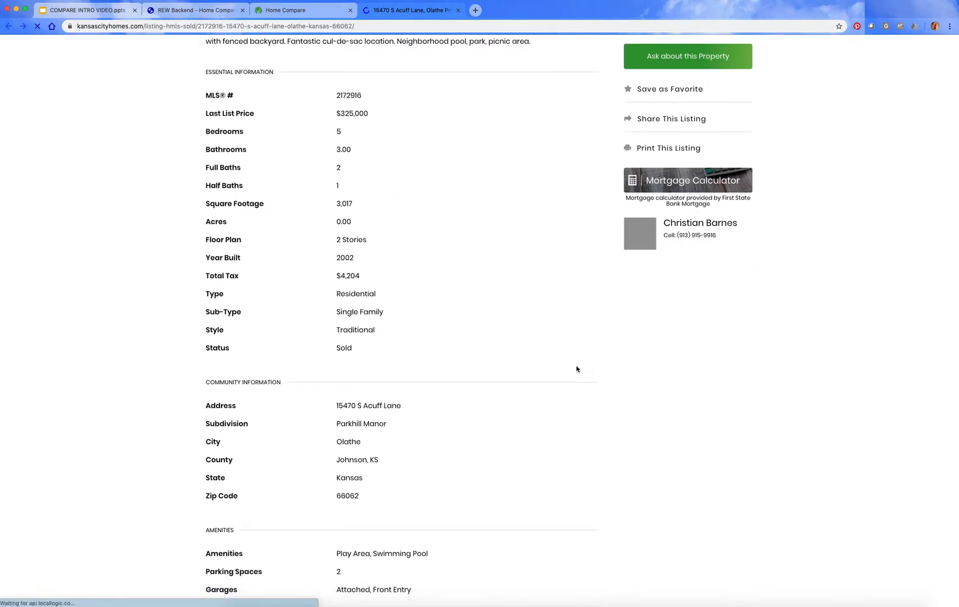
{"action": "scroll", "coordinate": [572, 367], "scroll_direction": "up", "scroll_amount": 15}
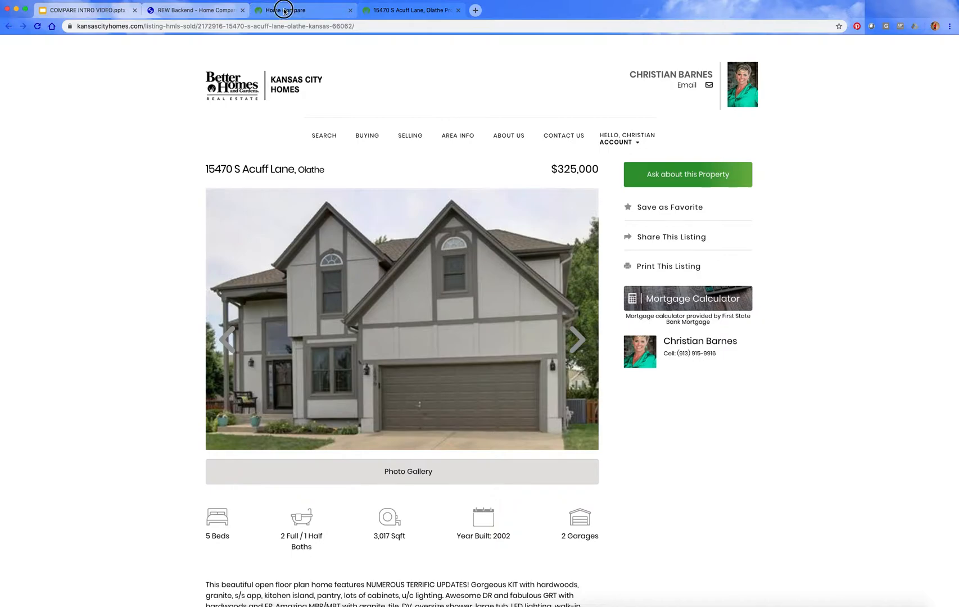
Step: Return to the map overview at the start of the client's Home Compare report, and switch to the Google Slides presentation on upcoming training
{"action": "left_click", "coordinate": [259, 11]}
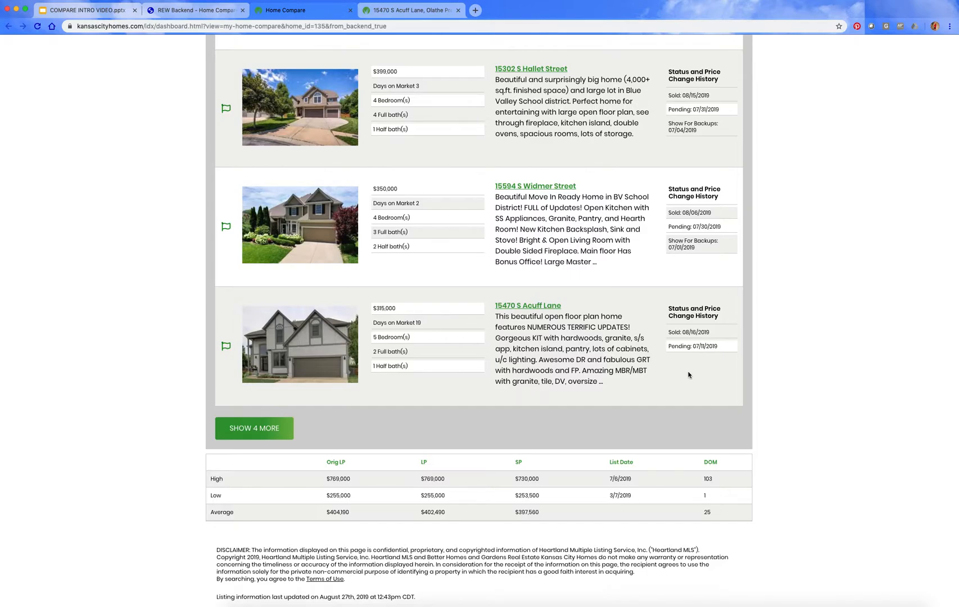
{"action": "scroll", "coordinate": [688, 375], "scroll_direction": "up", "scroll_amount": 15}
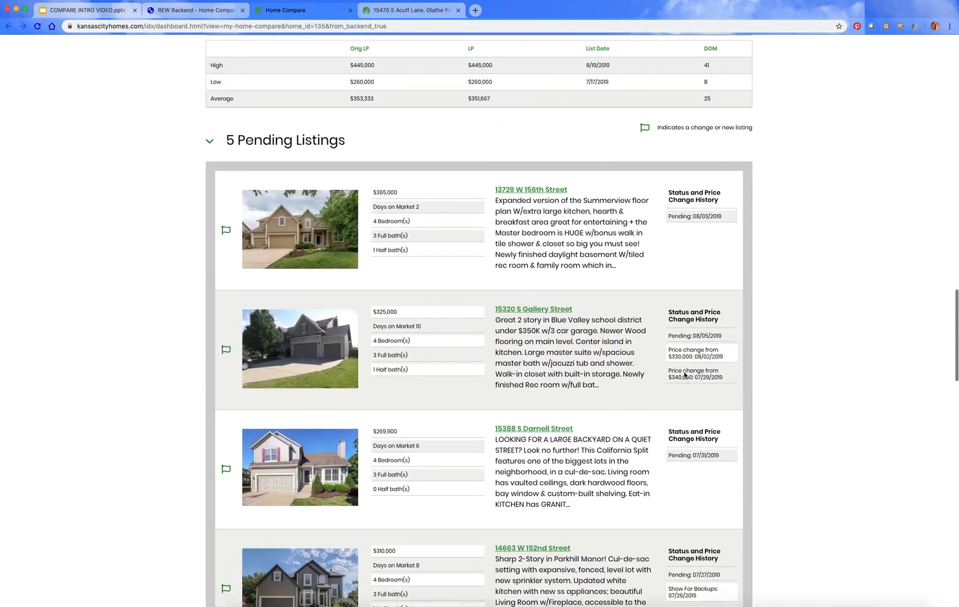
{"action": "scroll", "coordinate": [685, 375], "scroll_direction": "up", "scroll_amount": 20}
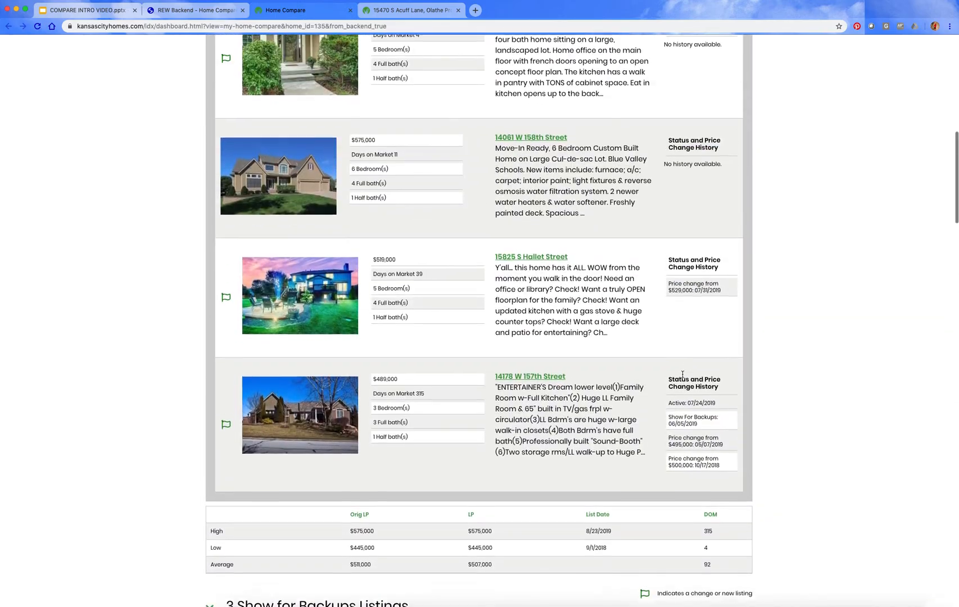
{"action": "scroll", "coordinate": [683, 374], "scroll_direction": "up", "scroll_amount": 10}
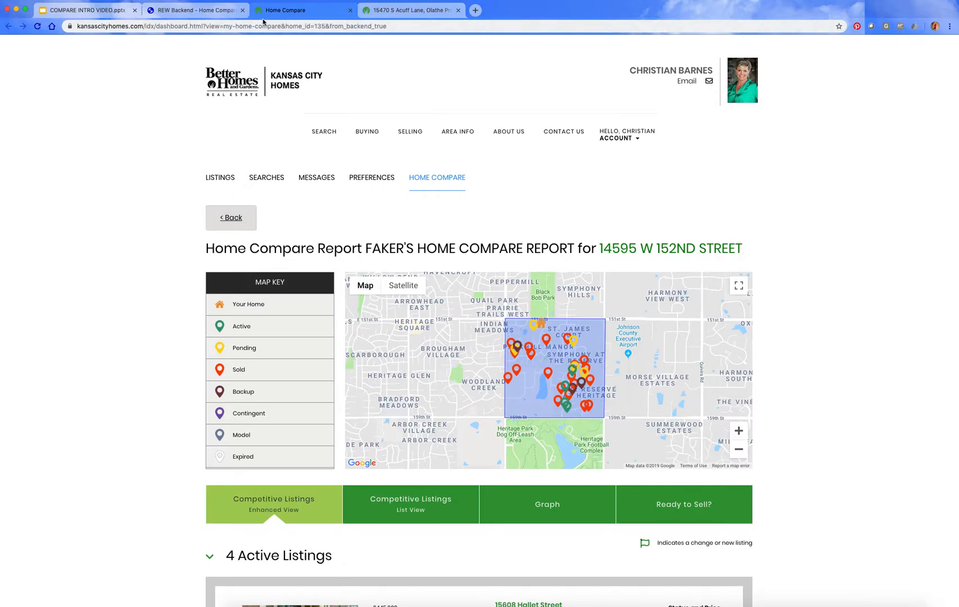
{"action": "left_click", "coordinate": [102, 10]}
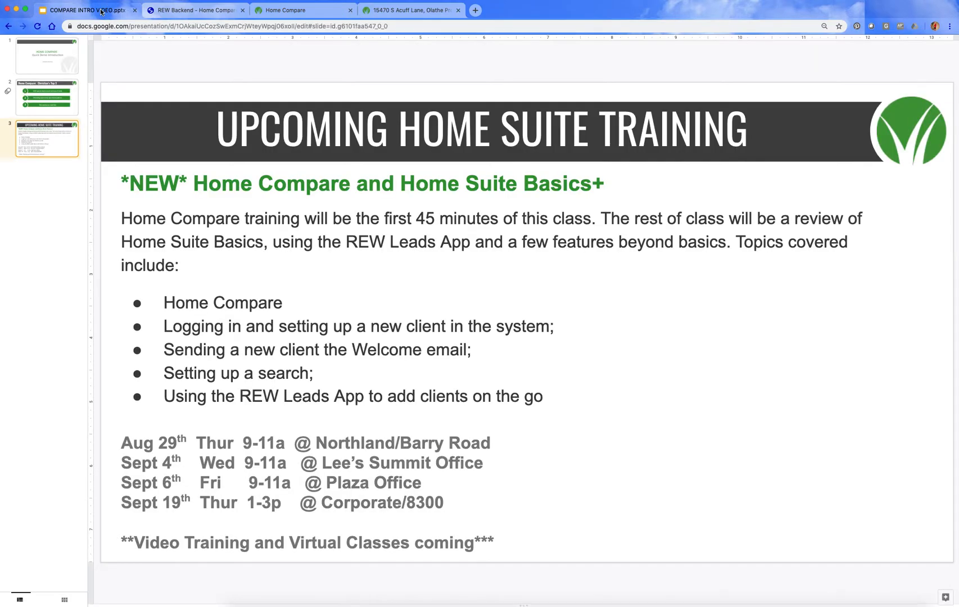